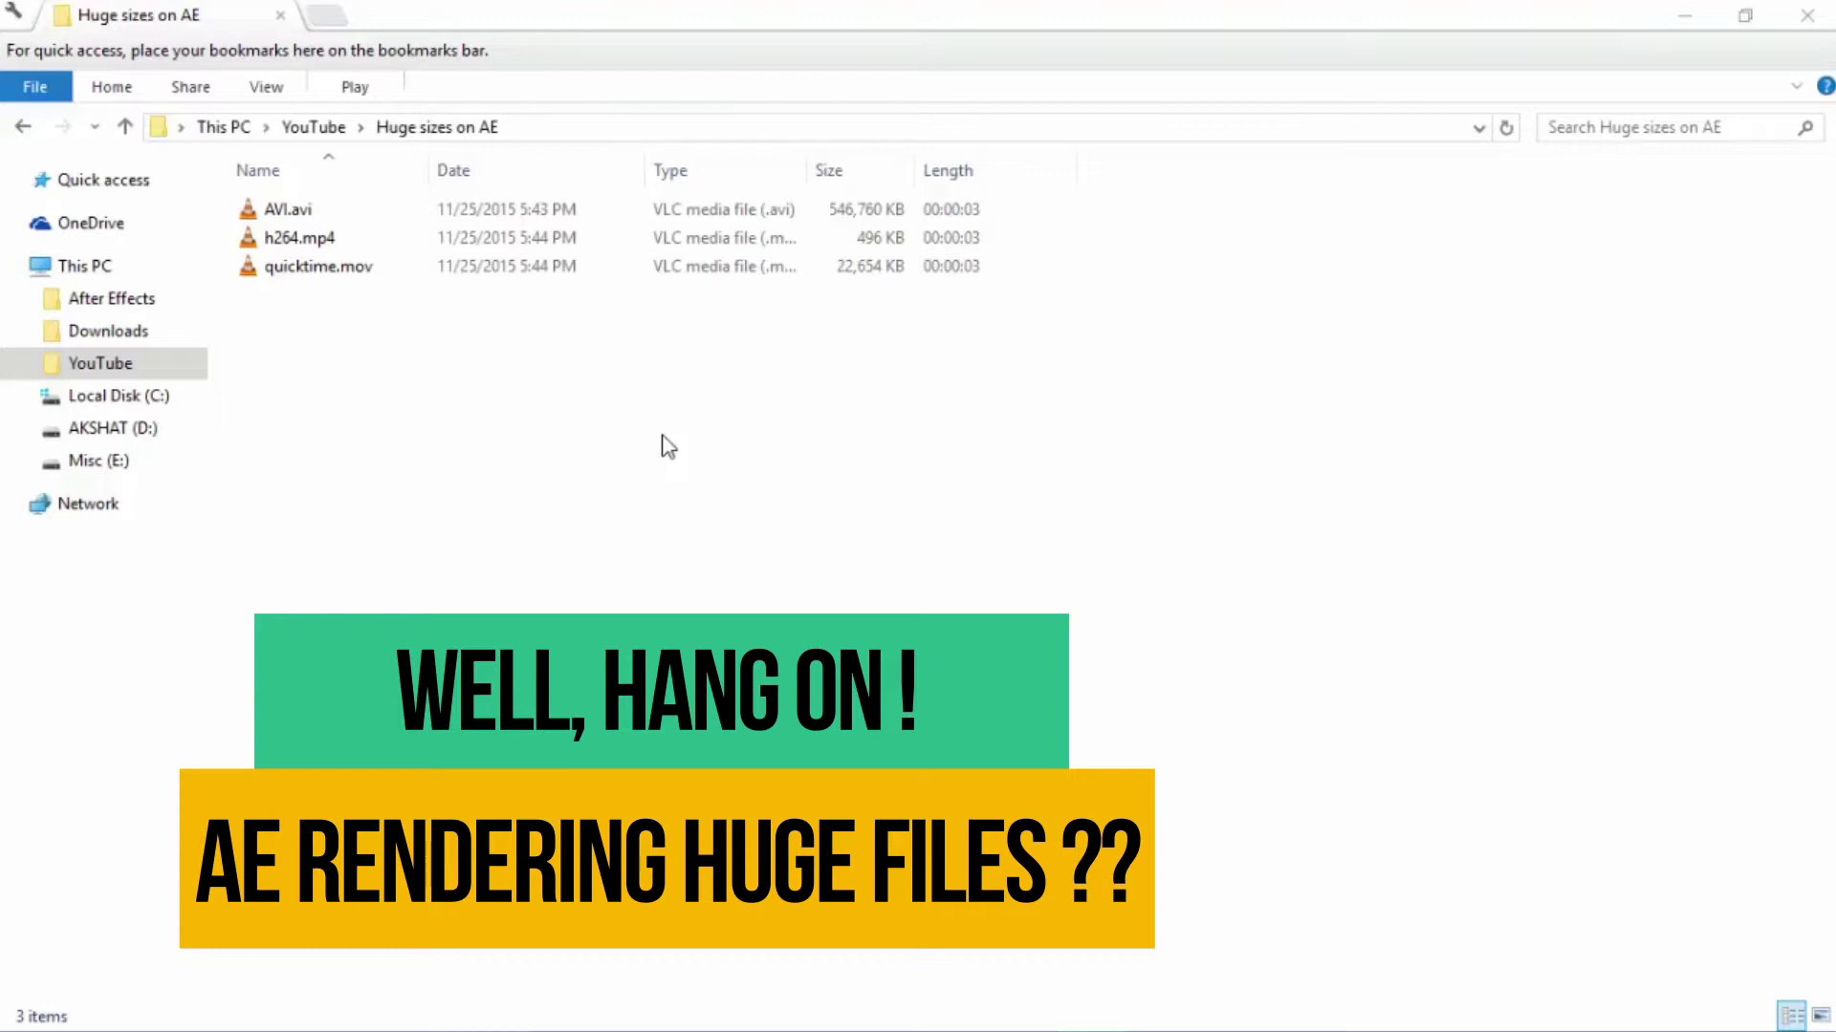
- Check AVI.avi's file size (533 MB) in the Huge sizes on AE folder
{"action": "left_click", "coordinate": [824, 214]}
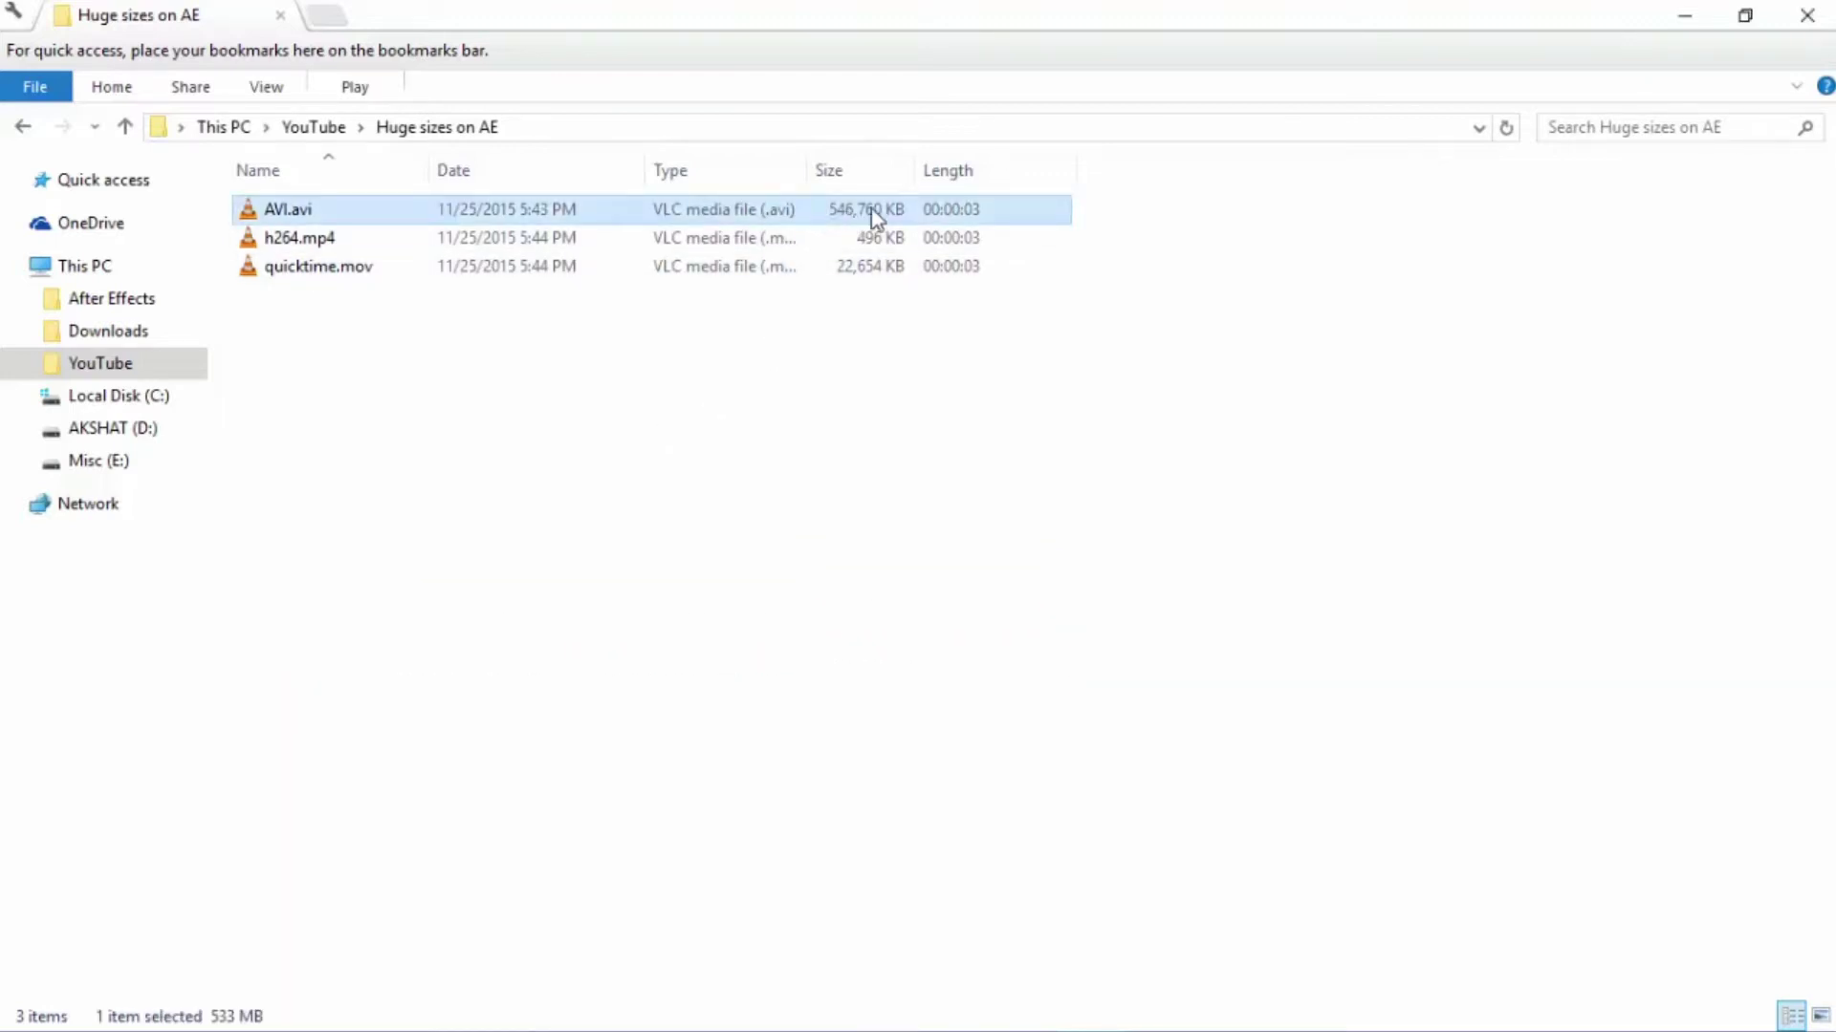
{"action": "left_click", "coordinate": [346, 218]}
{"action": "left_click", "coordinate": [880, 531]}
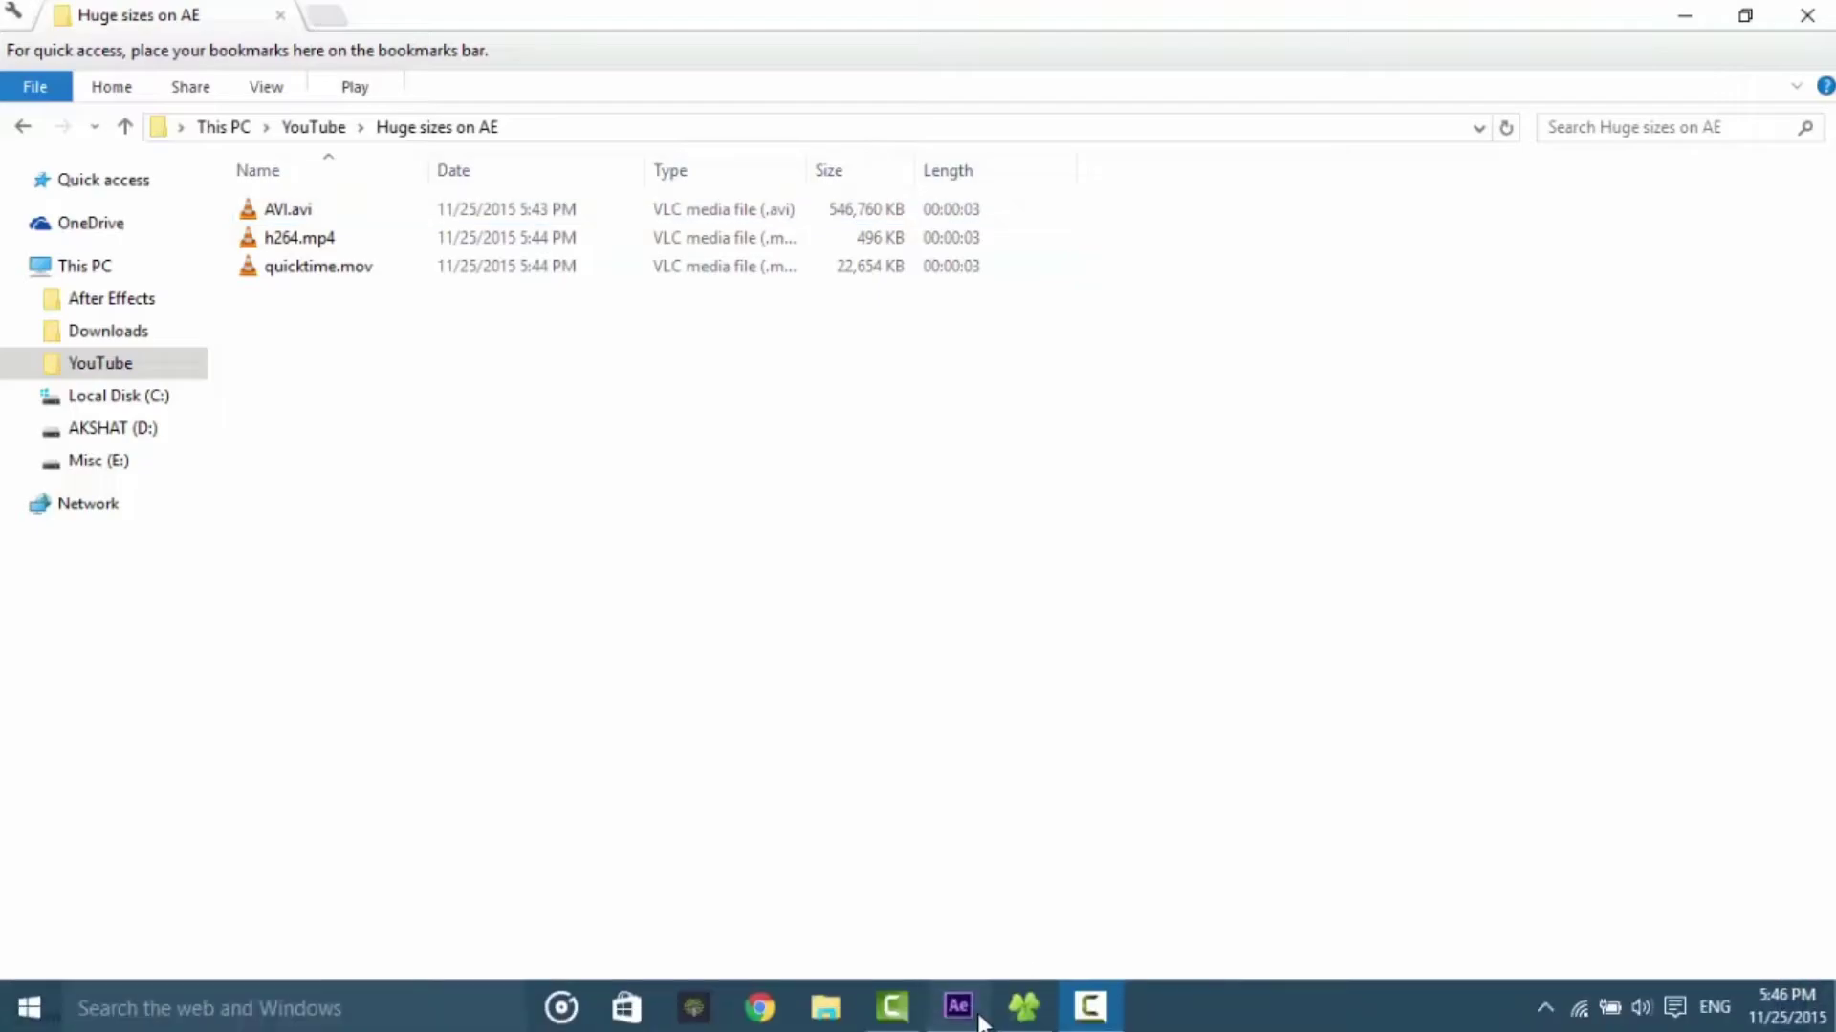
- Review Comp 1's settings in After Effects (1920×1080, 29.97 fps, 3 seconds) and scrub its animation
{"action": "left_click", "coordinate": [957, 1002]}
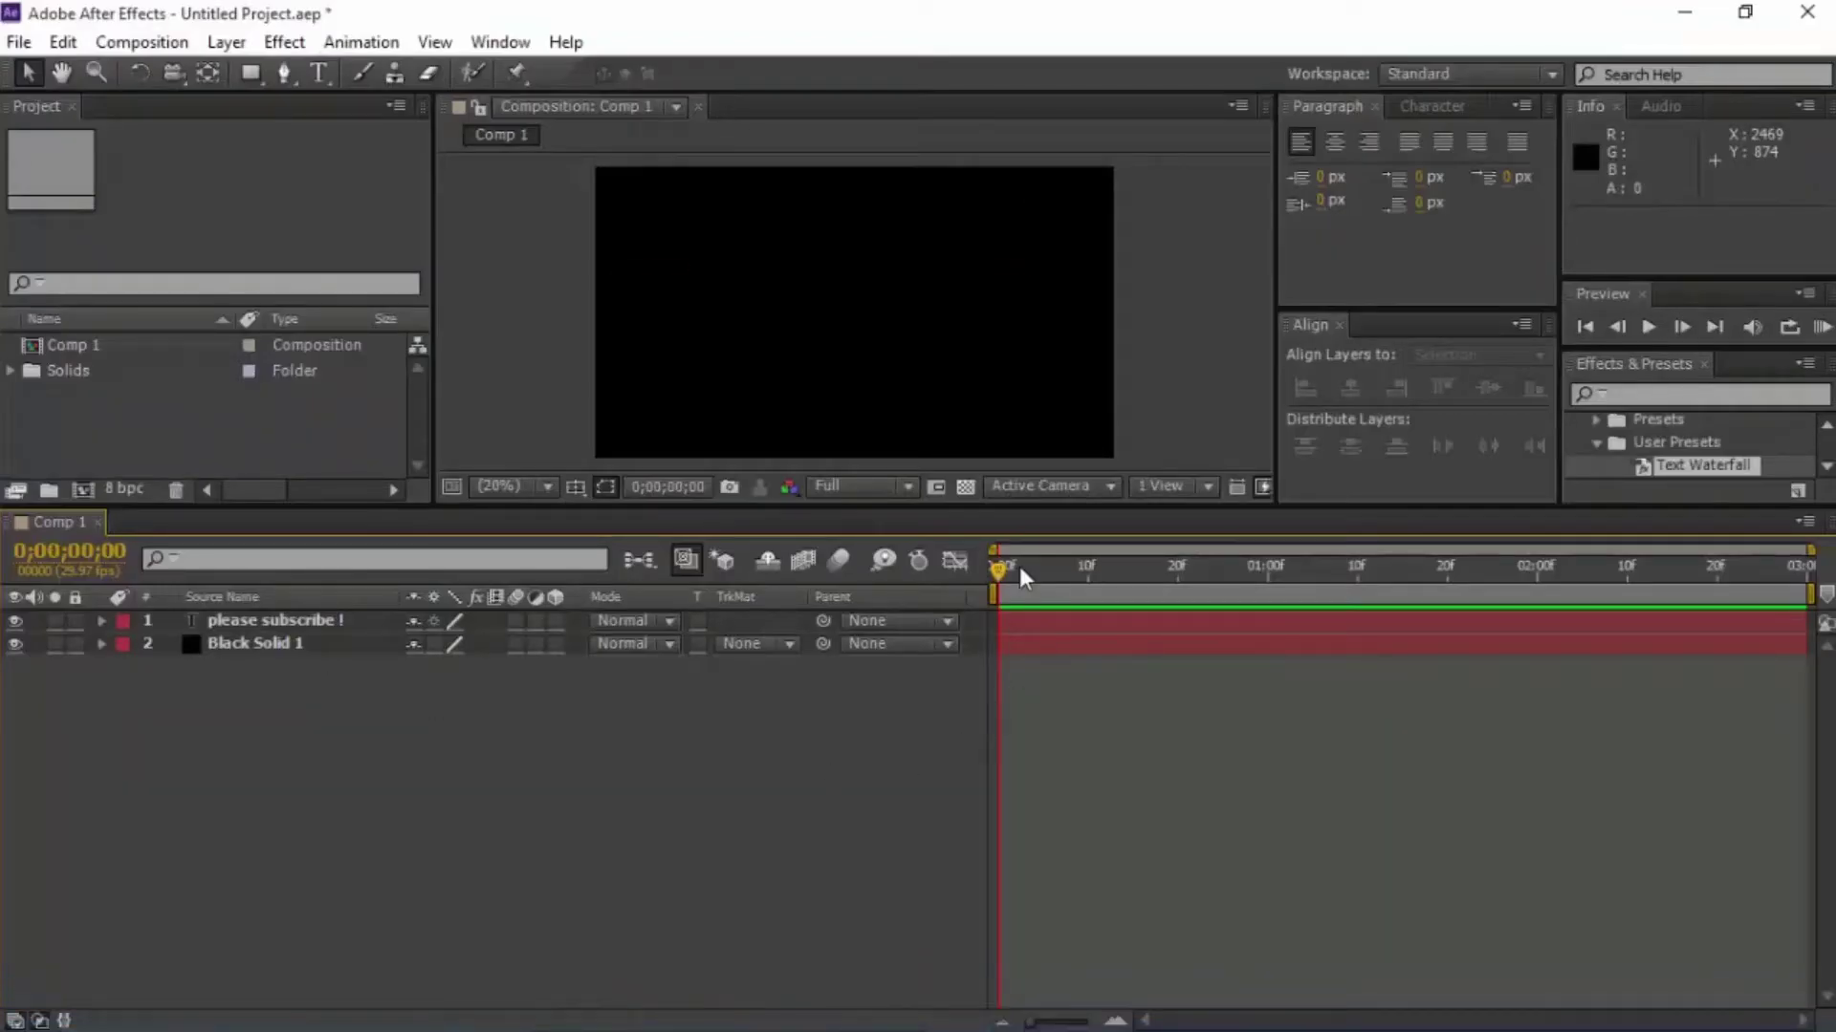
{"action": "left_click_drag", "start_coordinate": [1025, 583], "coordinate": [746, 524]}
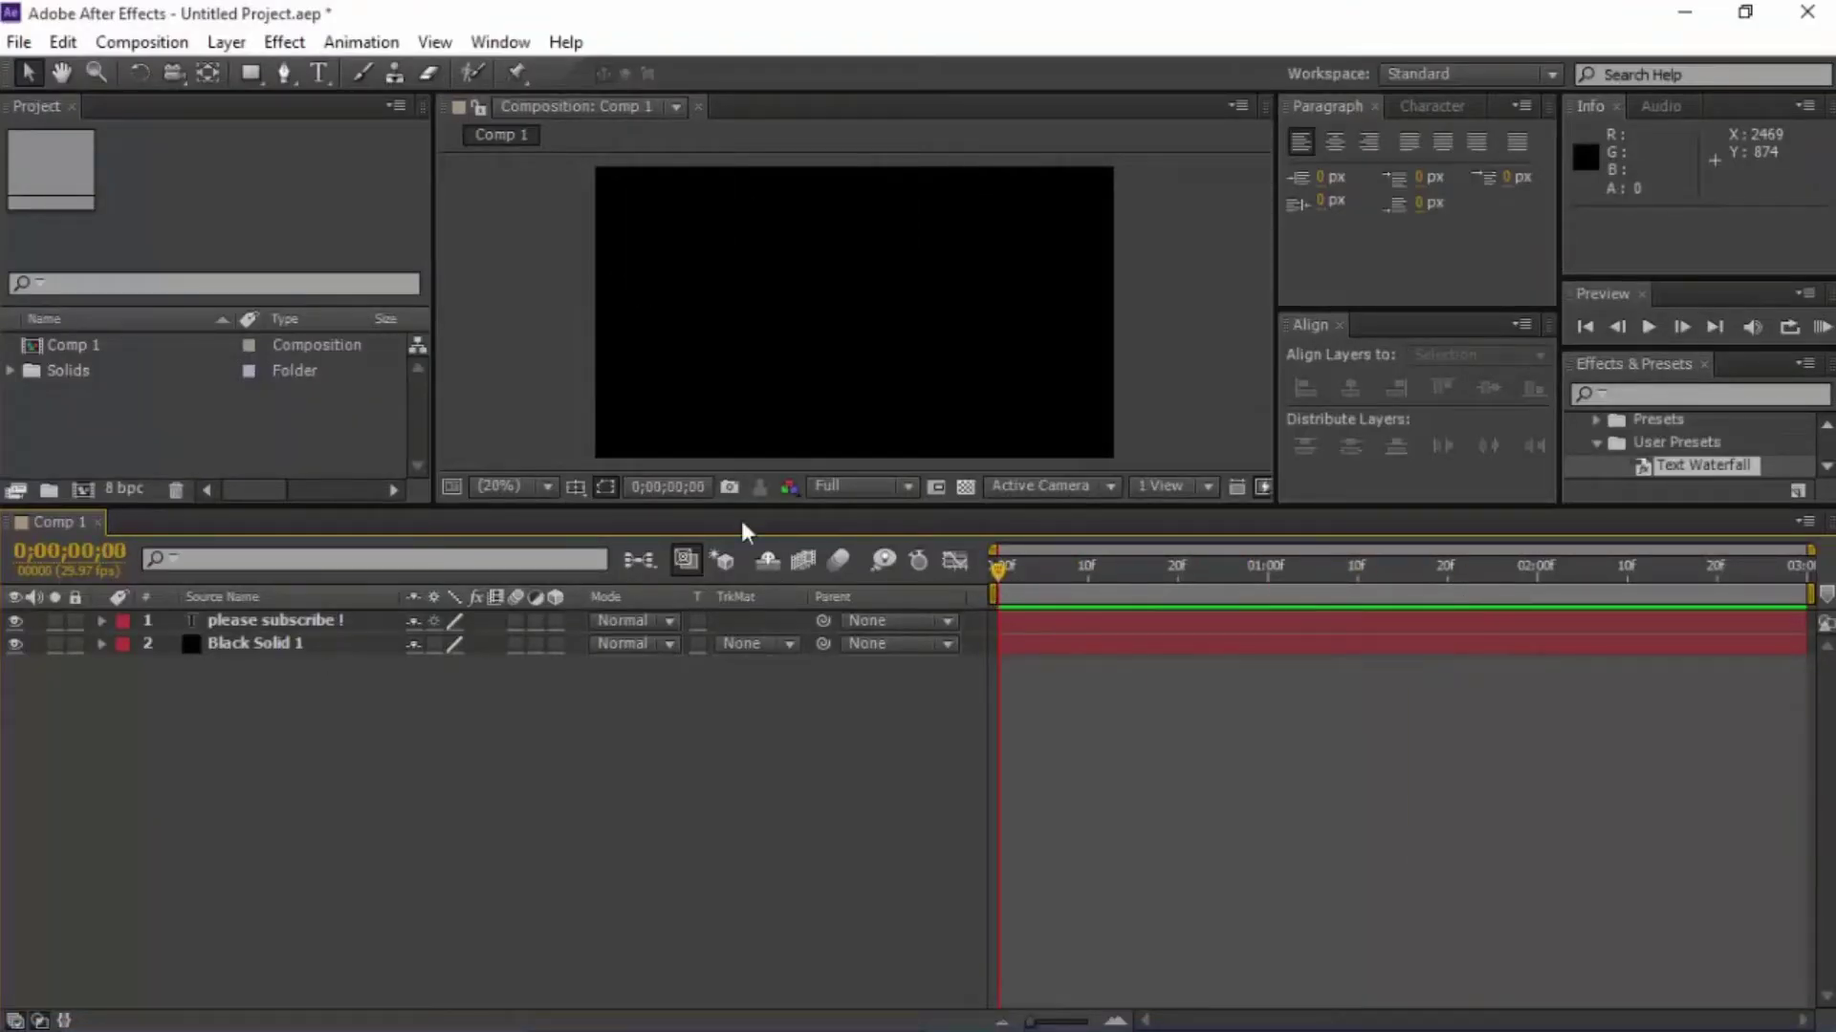
{"action": "right_click", "coordinate": [57, 522]}
{"action": "left_click", "coordinate": [239, 634]}
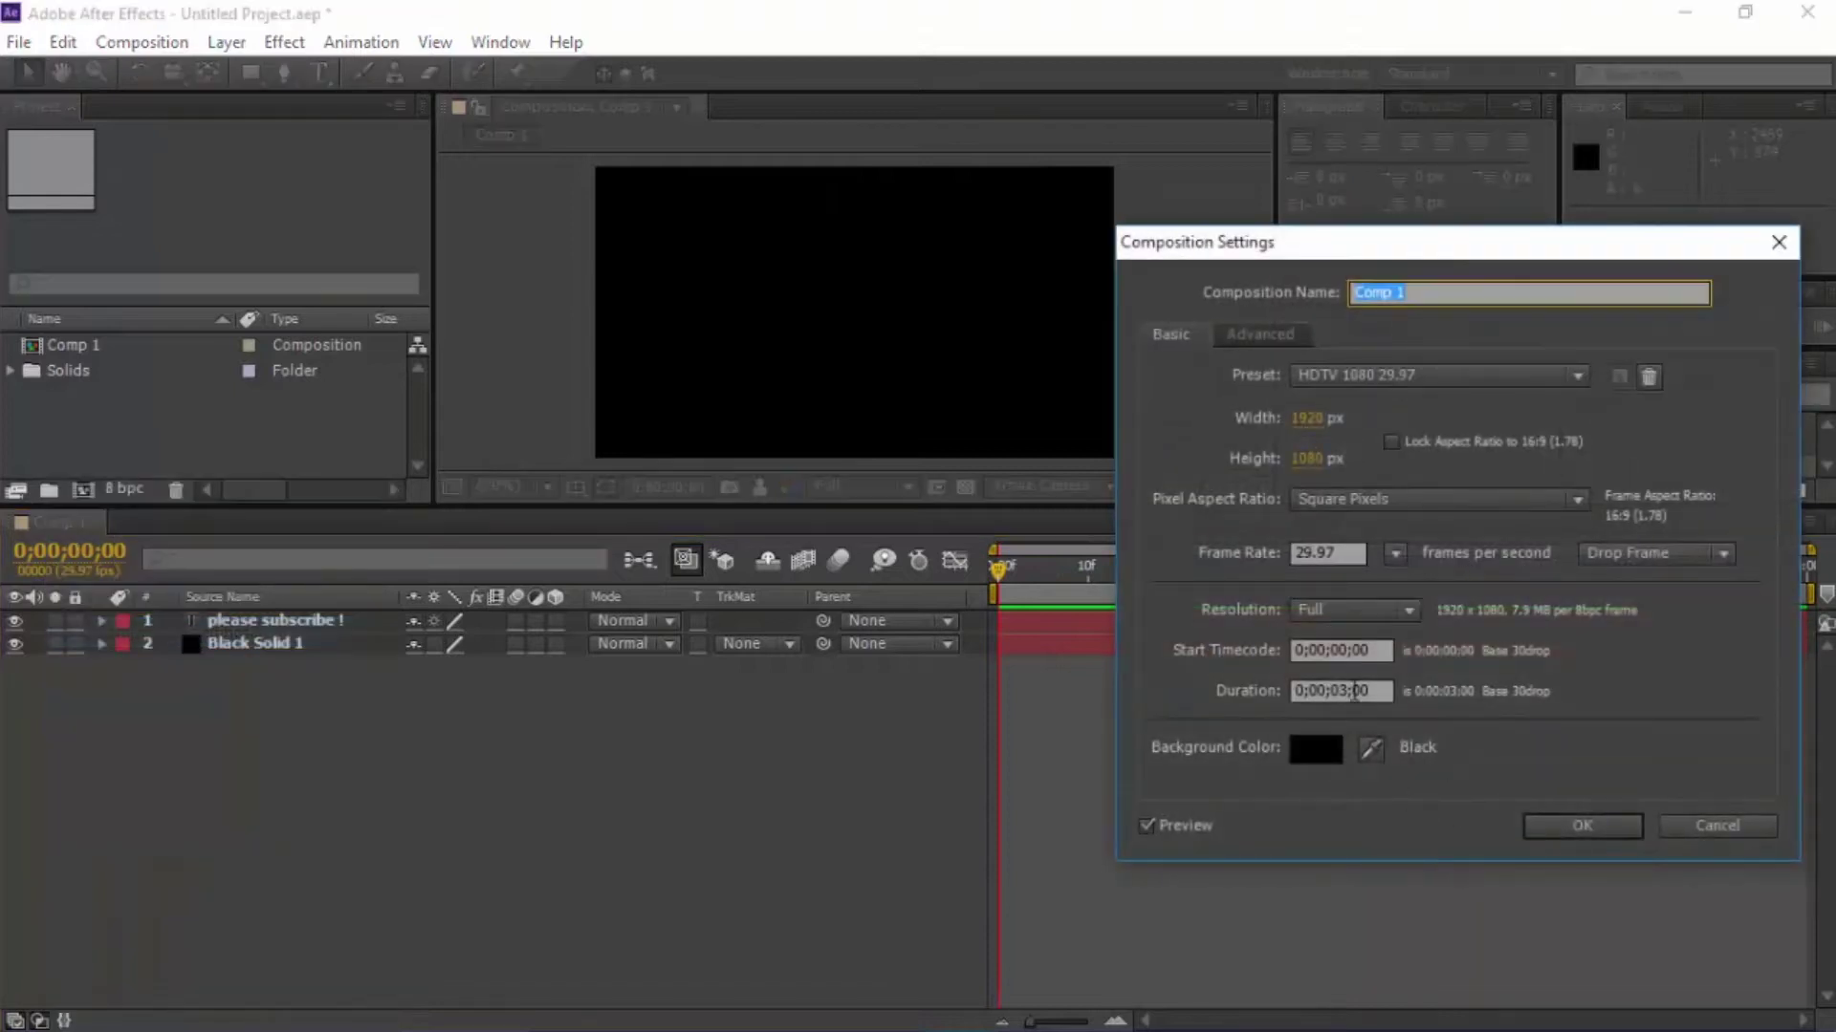
{"action": "left_click", "coordinate": [1583, 825]}
{"action": "left_click_drag", "start_coordinate": [1130, 579], "coordinate": [1807, 622]}
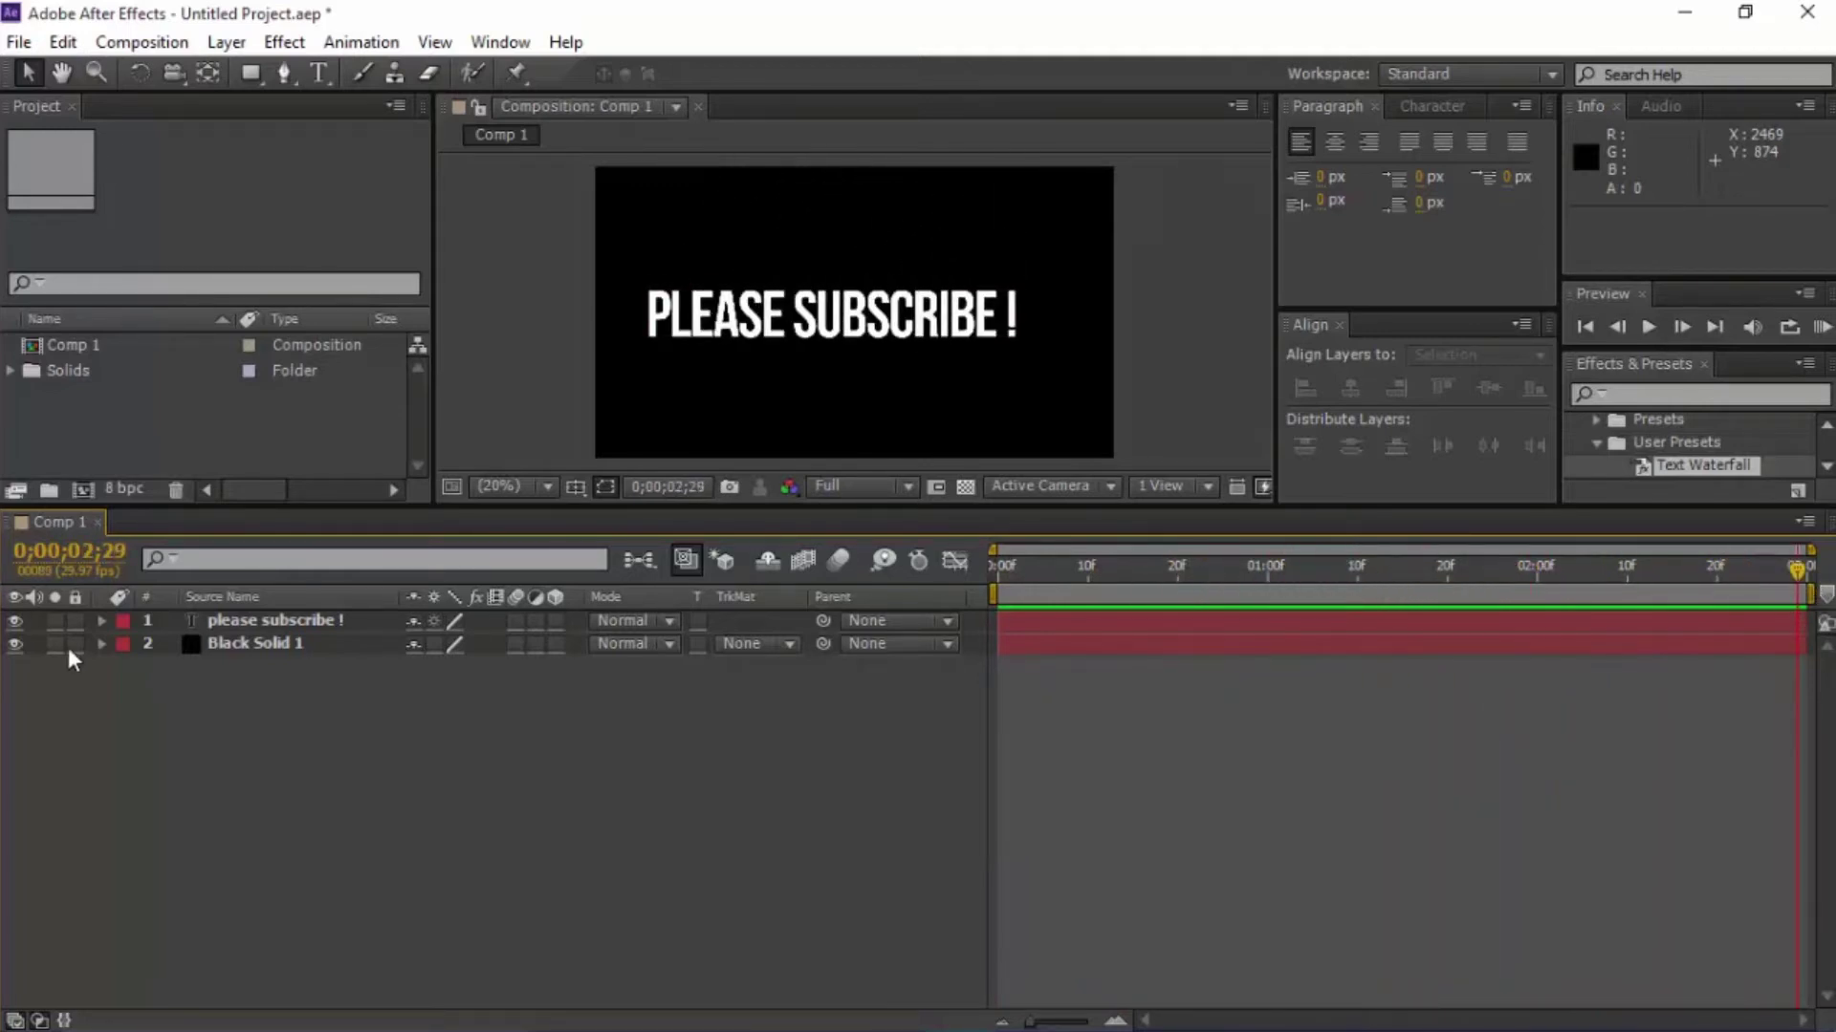
{"action": "left_click", "coordinate": [1025, 1013]}
- Compare the file sizes of AVI.avi, h264.mp4 (496 KB) and quicktime.mov (22,654 KB)
{"action": "left_click", "coordinate": [347, 219]}
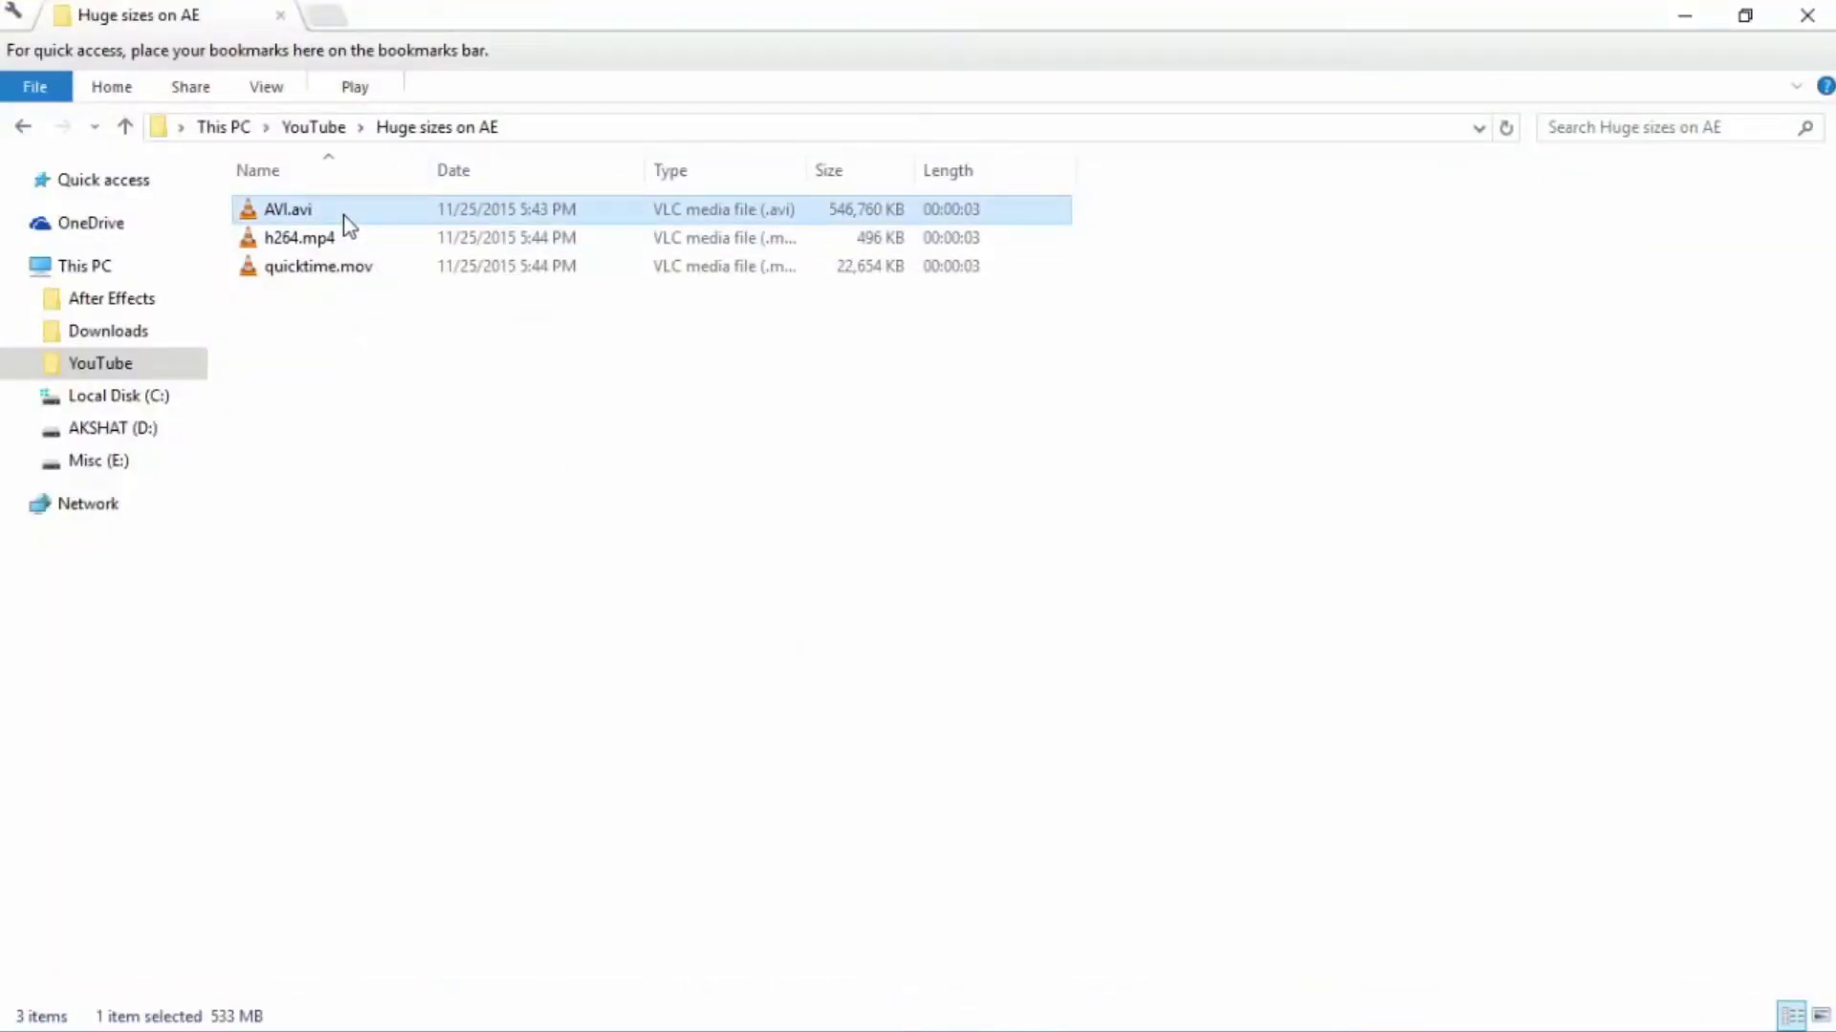
{"action": "left_click", "coordinate": [338, 245]}
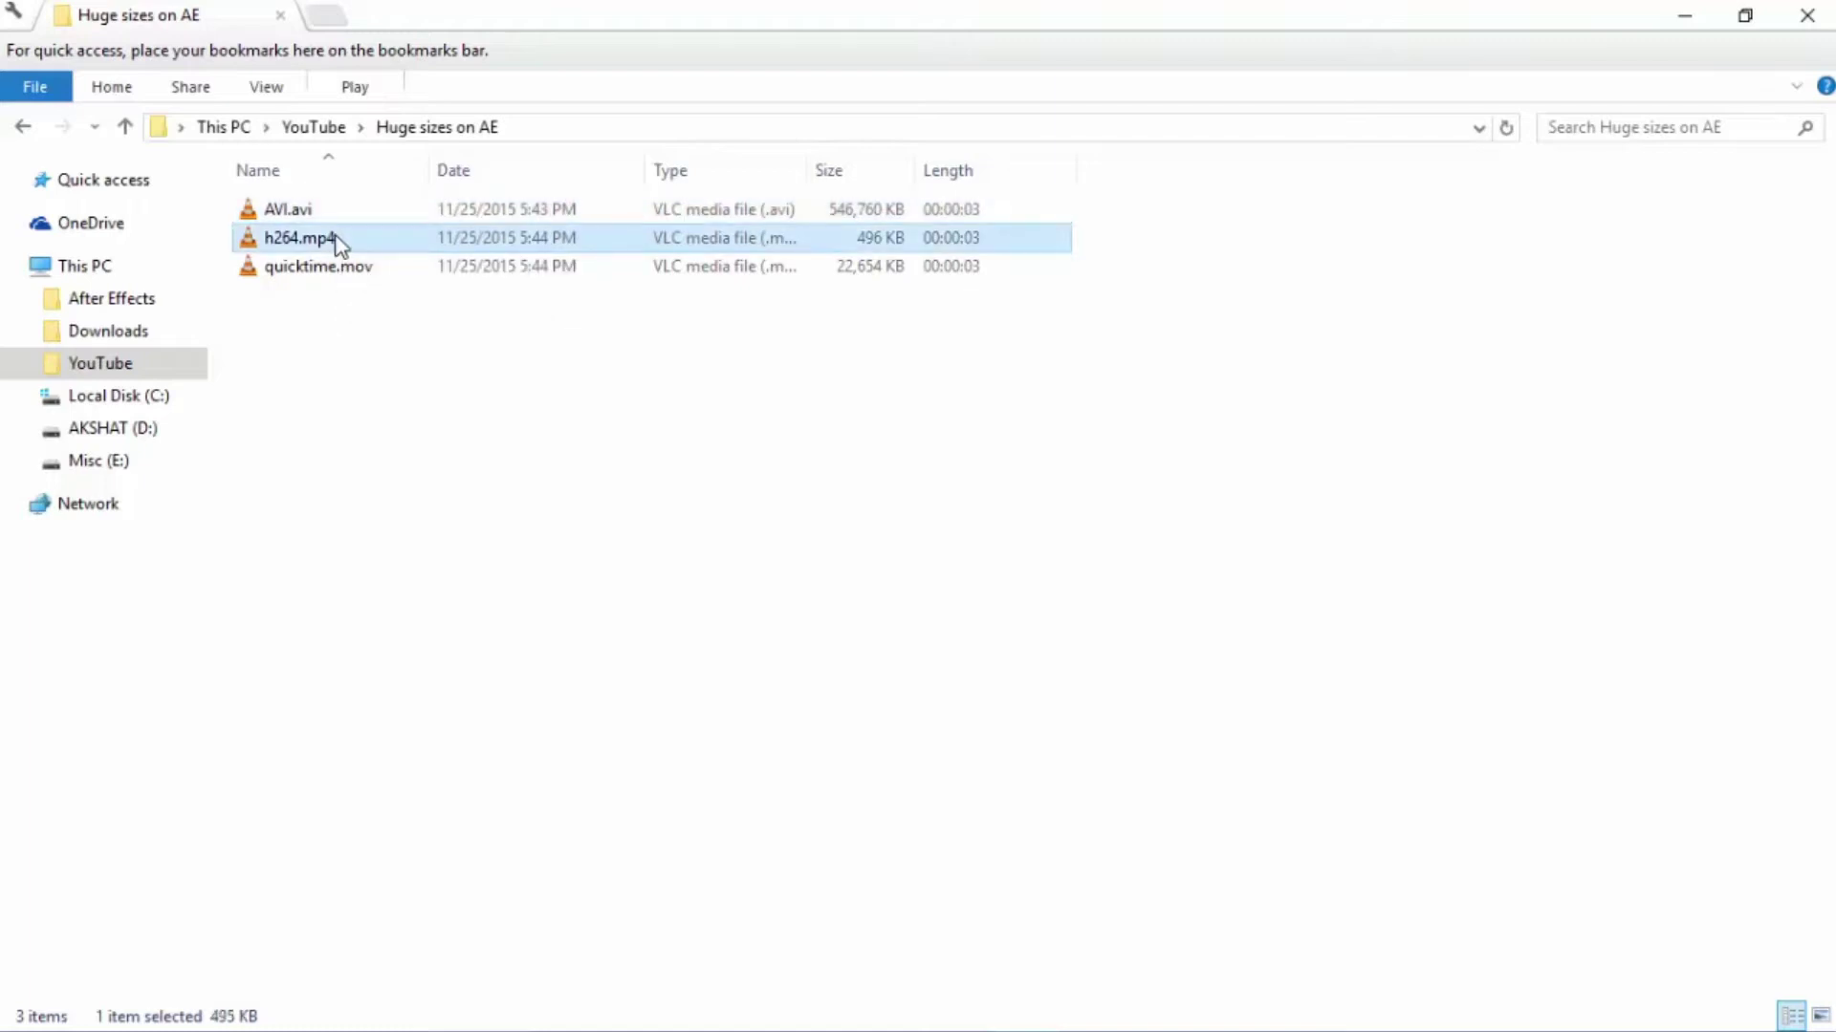
{"action": "left_click", "coordinate": [349, 272]}
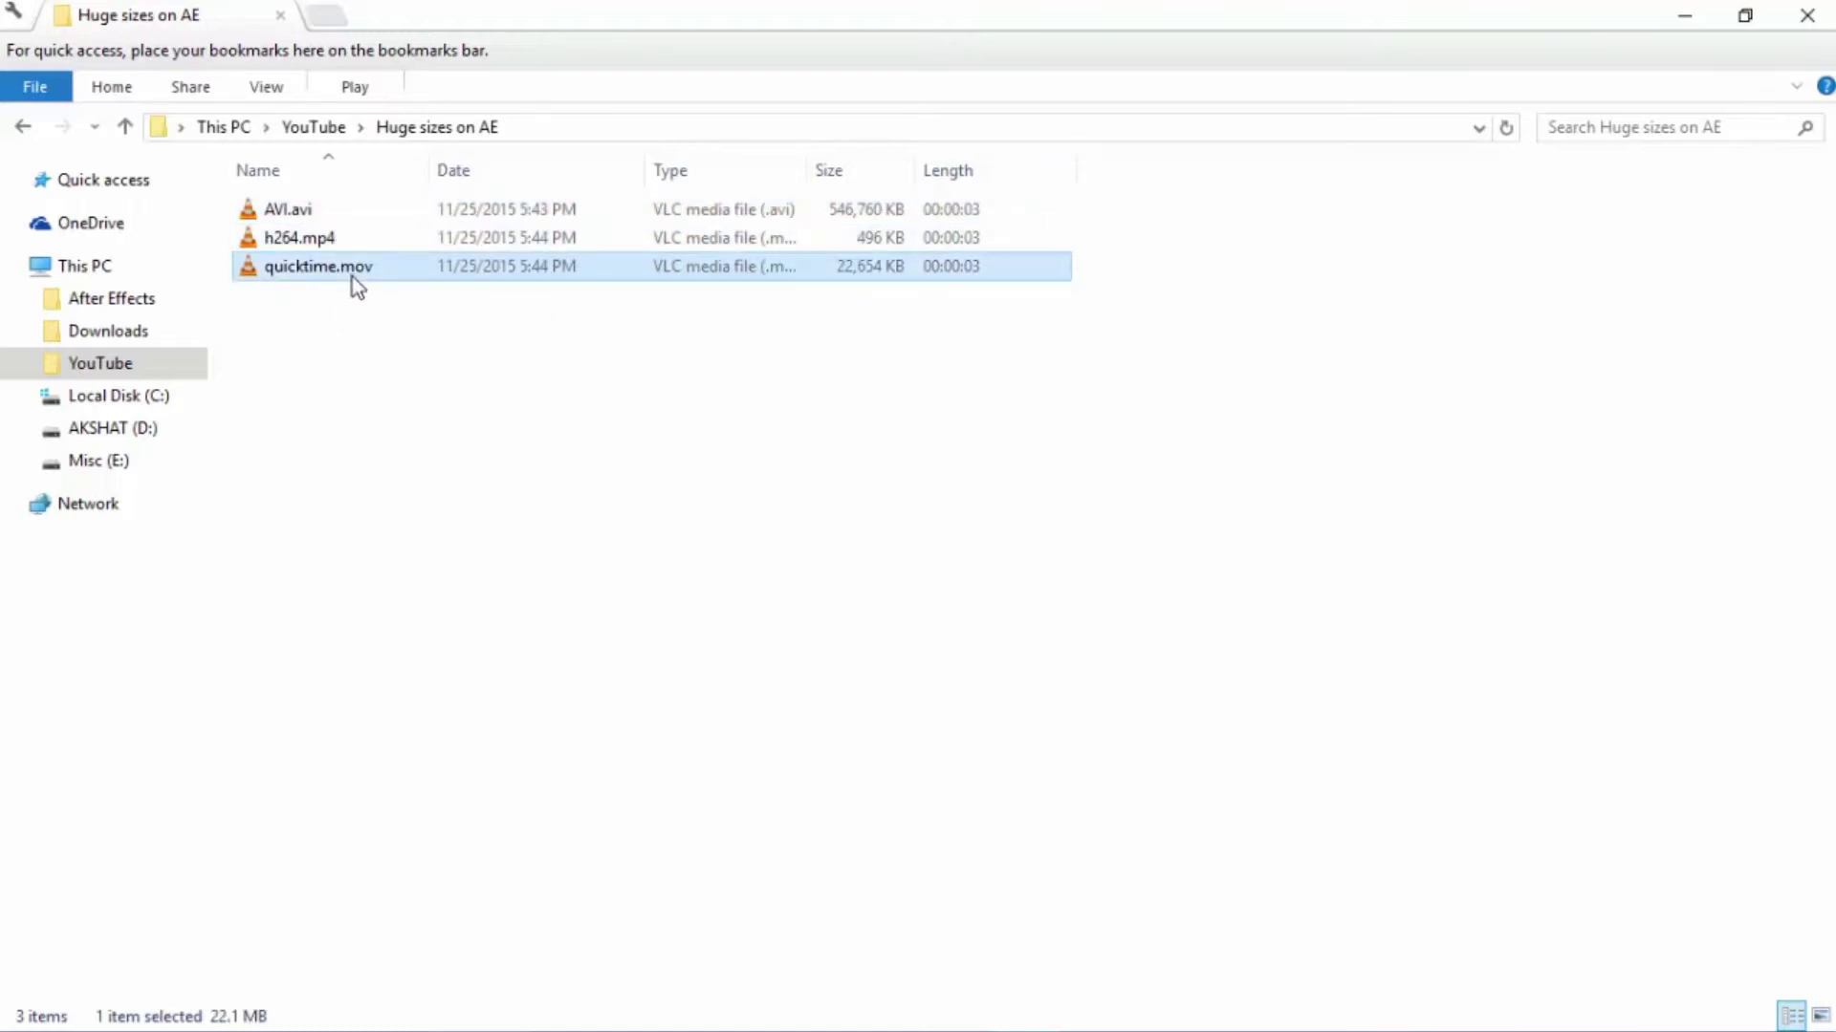
{"action": "left_click", "coordinate": [357, 305]}
- Play AVI.avi, h264.mp4 and quicktime.mov in VLC to compare their output
{"action": "left_click", "coordinate": [518, 212]}
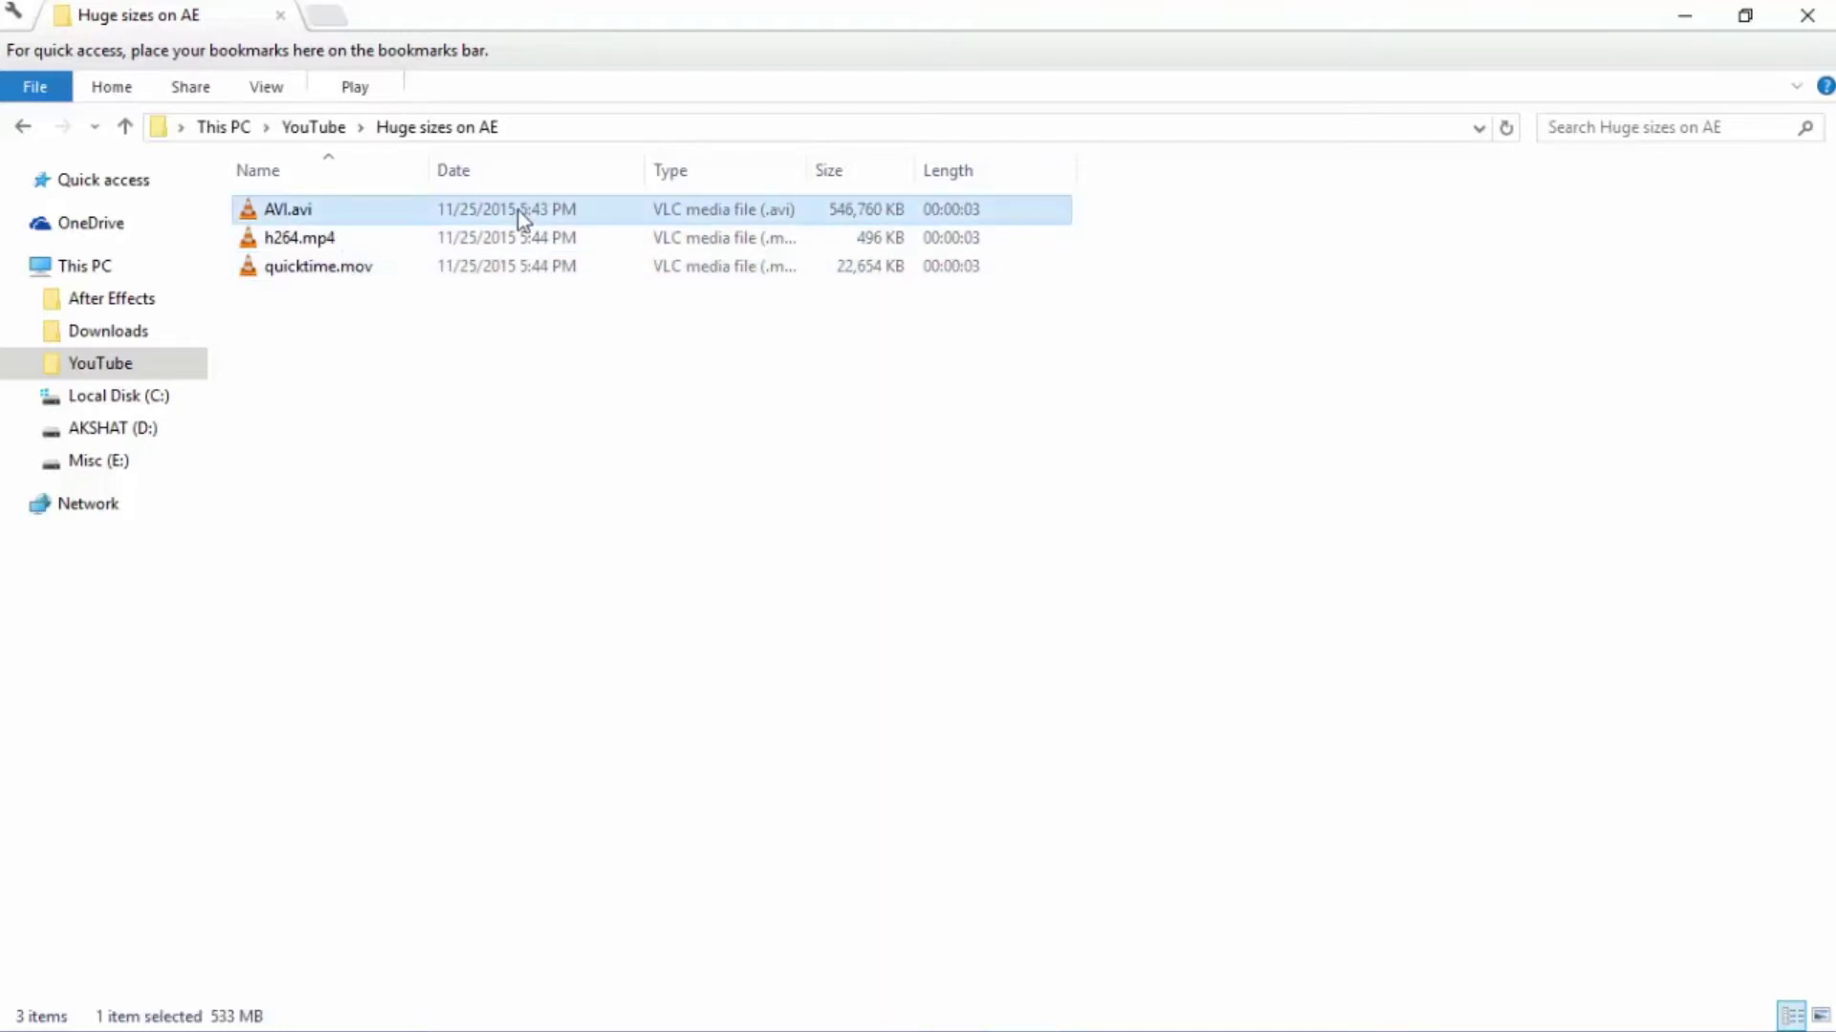
{"action": "double_click", "coordinate": [519, 211]}
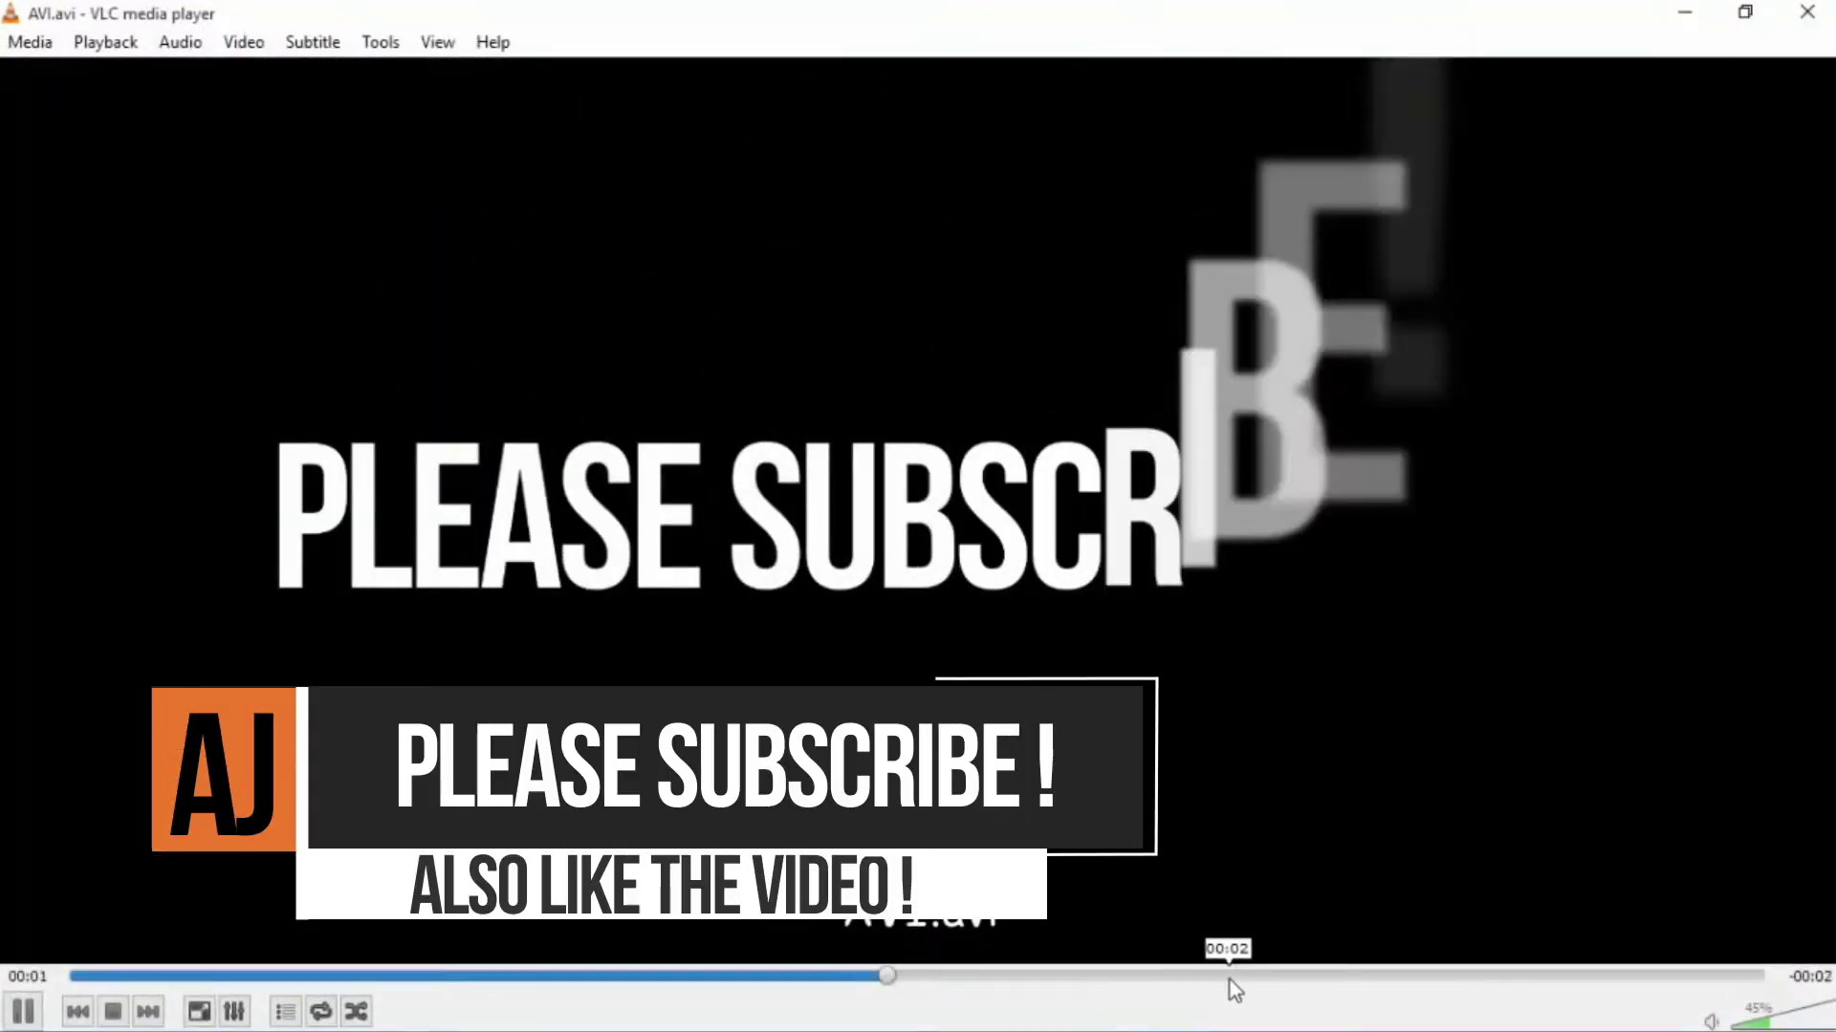
{"action": "left_click", "coordinate": [1826, 11]}
{"action": "double_click", "coordinate": [473, 243]}
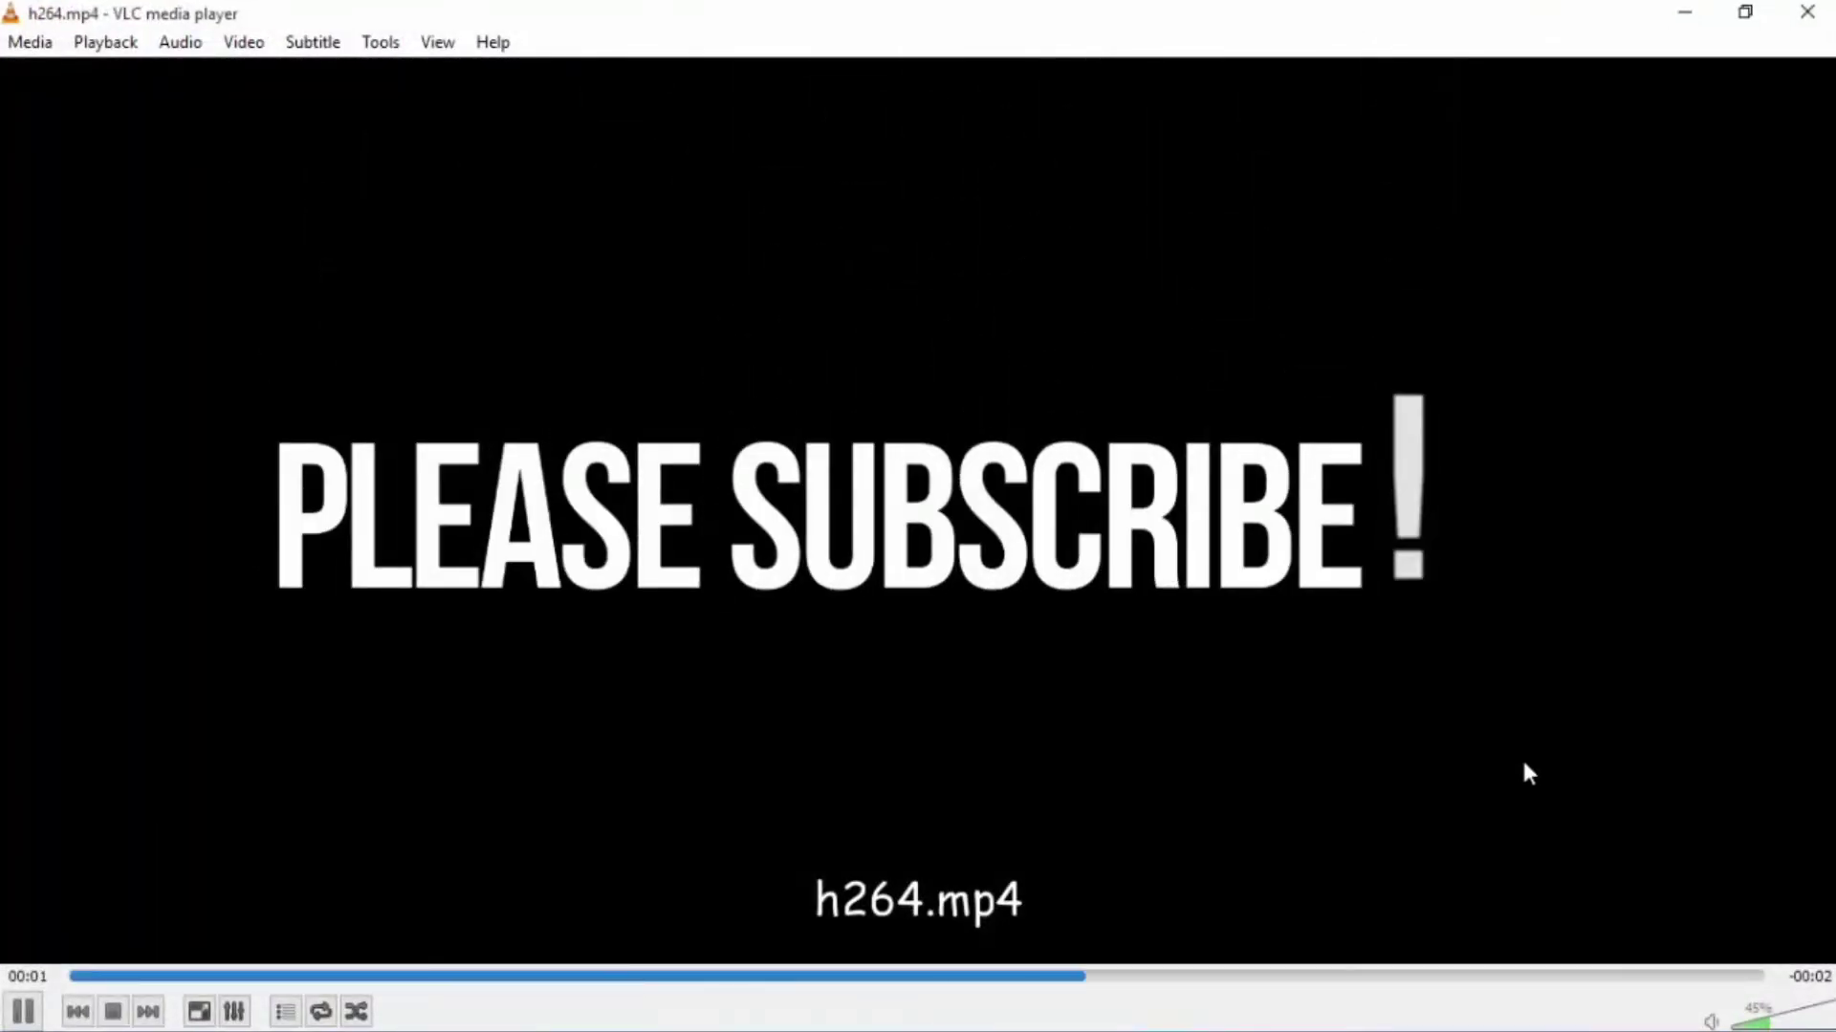
{"action": "left_click", "coordinate": [1807, 11]}
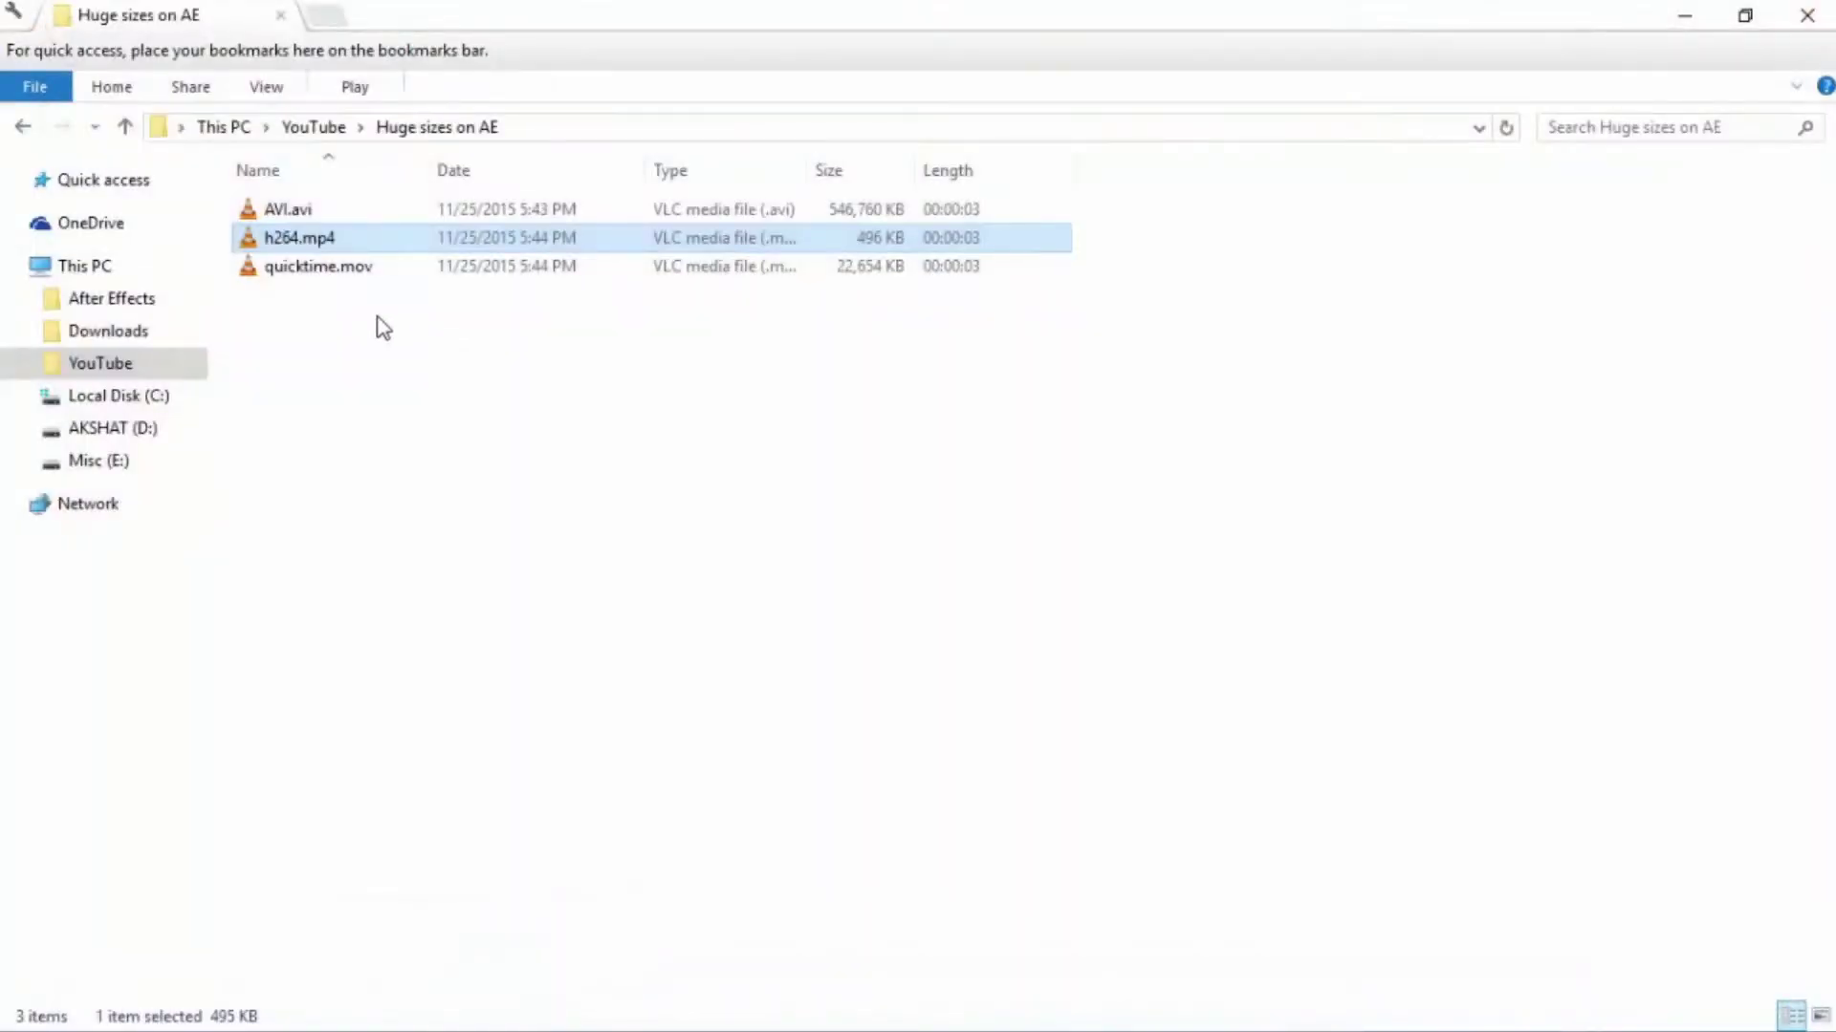
{"action": "double_click", "coordinate": [369, 275]}
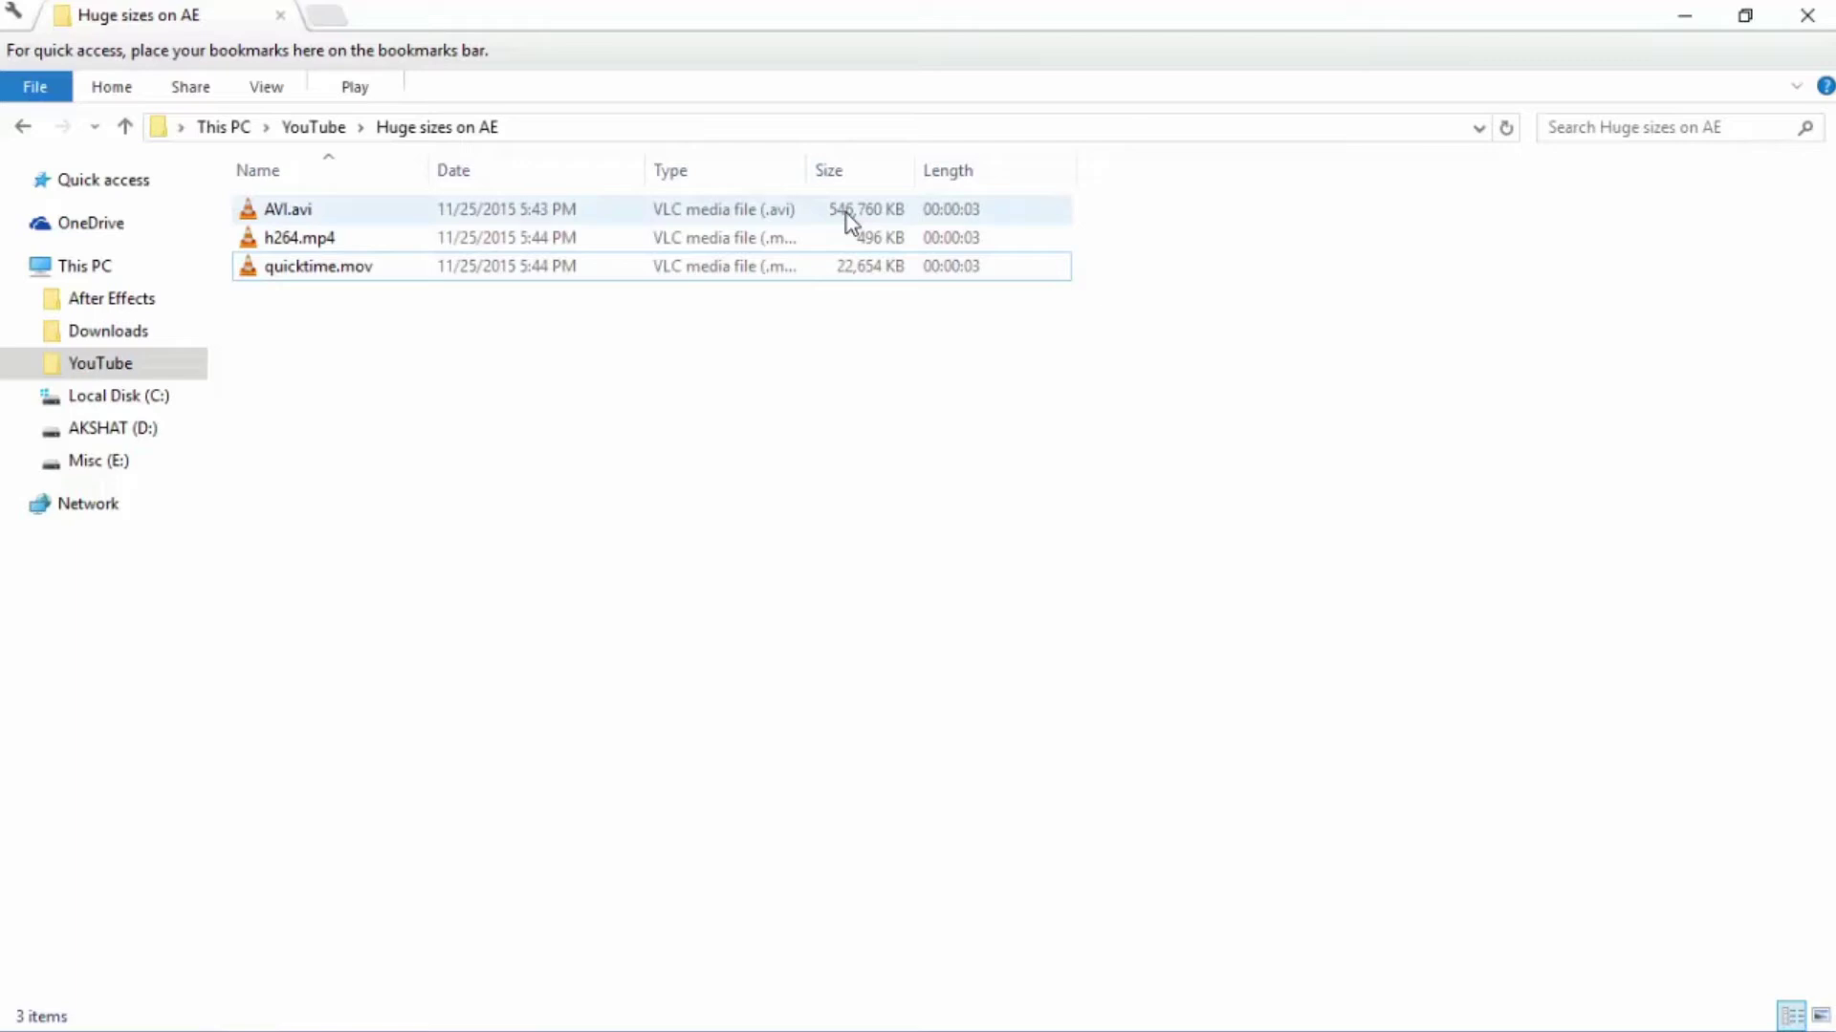
- Read the individual sizes of h264.mp4 and quicktime.mov
{"action": "left_click", "coordinate": [644, 239]}
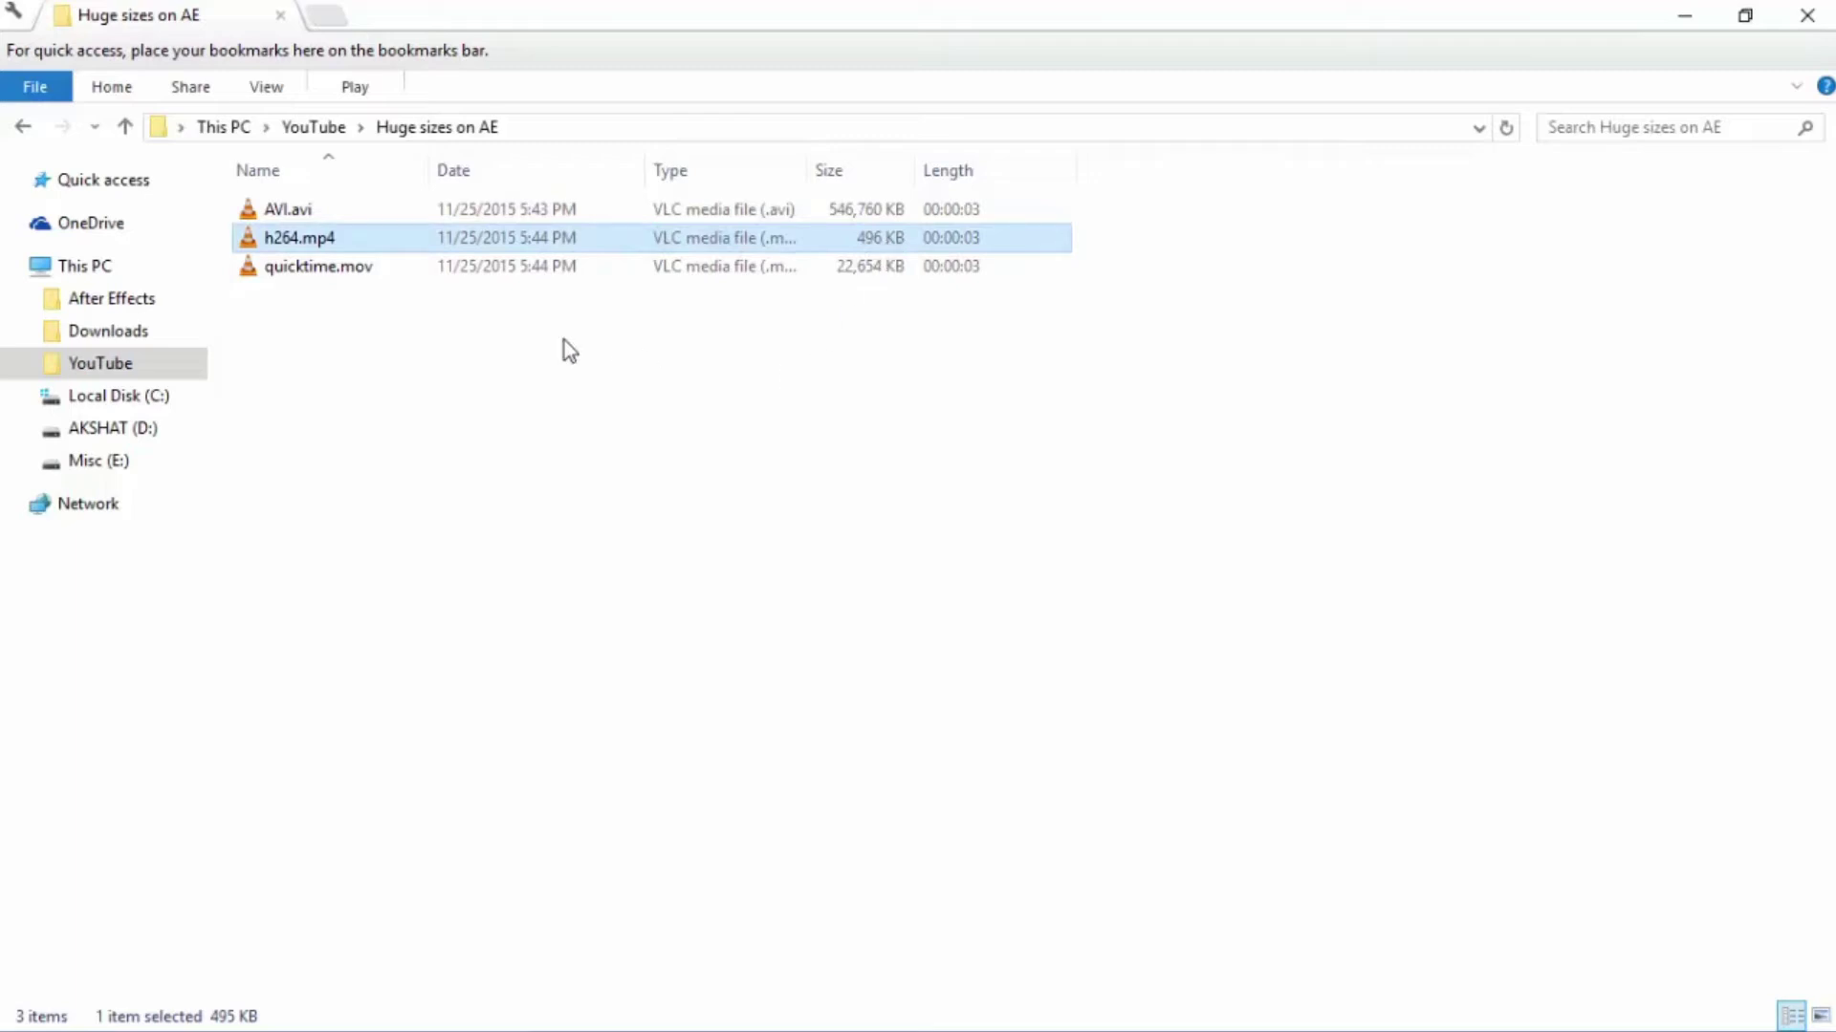
{"action": "left_click", "coordinate": [703, 315]}
{"action": "left_click", "coordinate": [851, 274]}
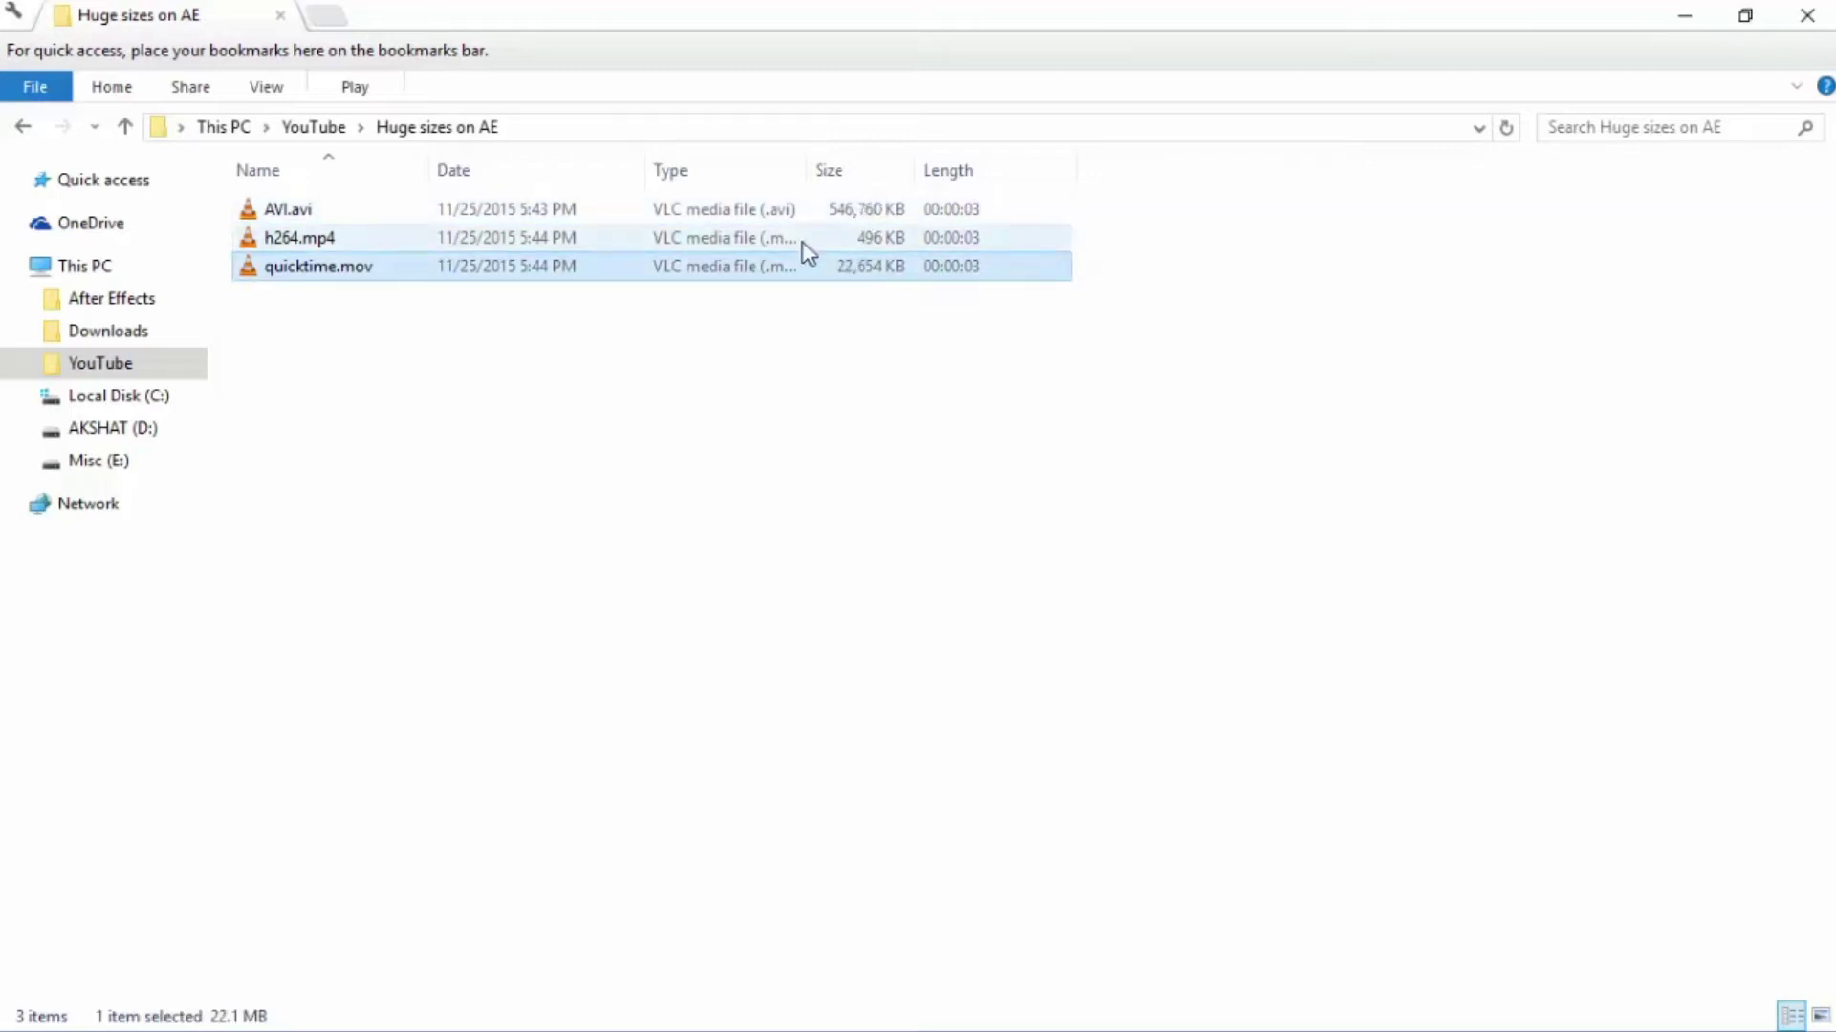
{"action": "left_click", "coordinate": [843, 278]}
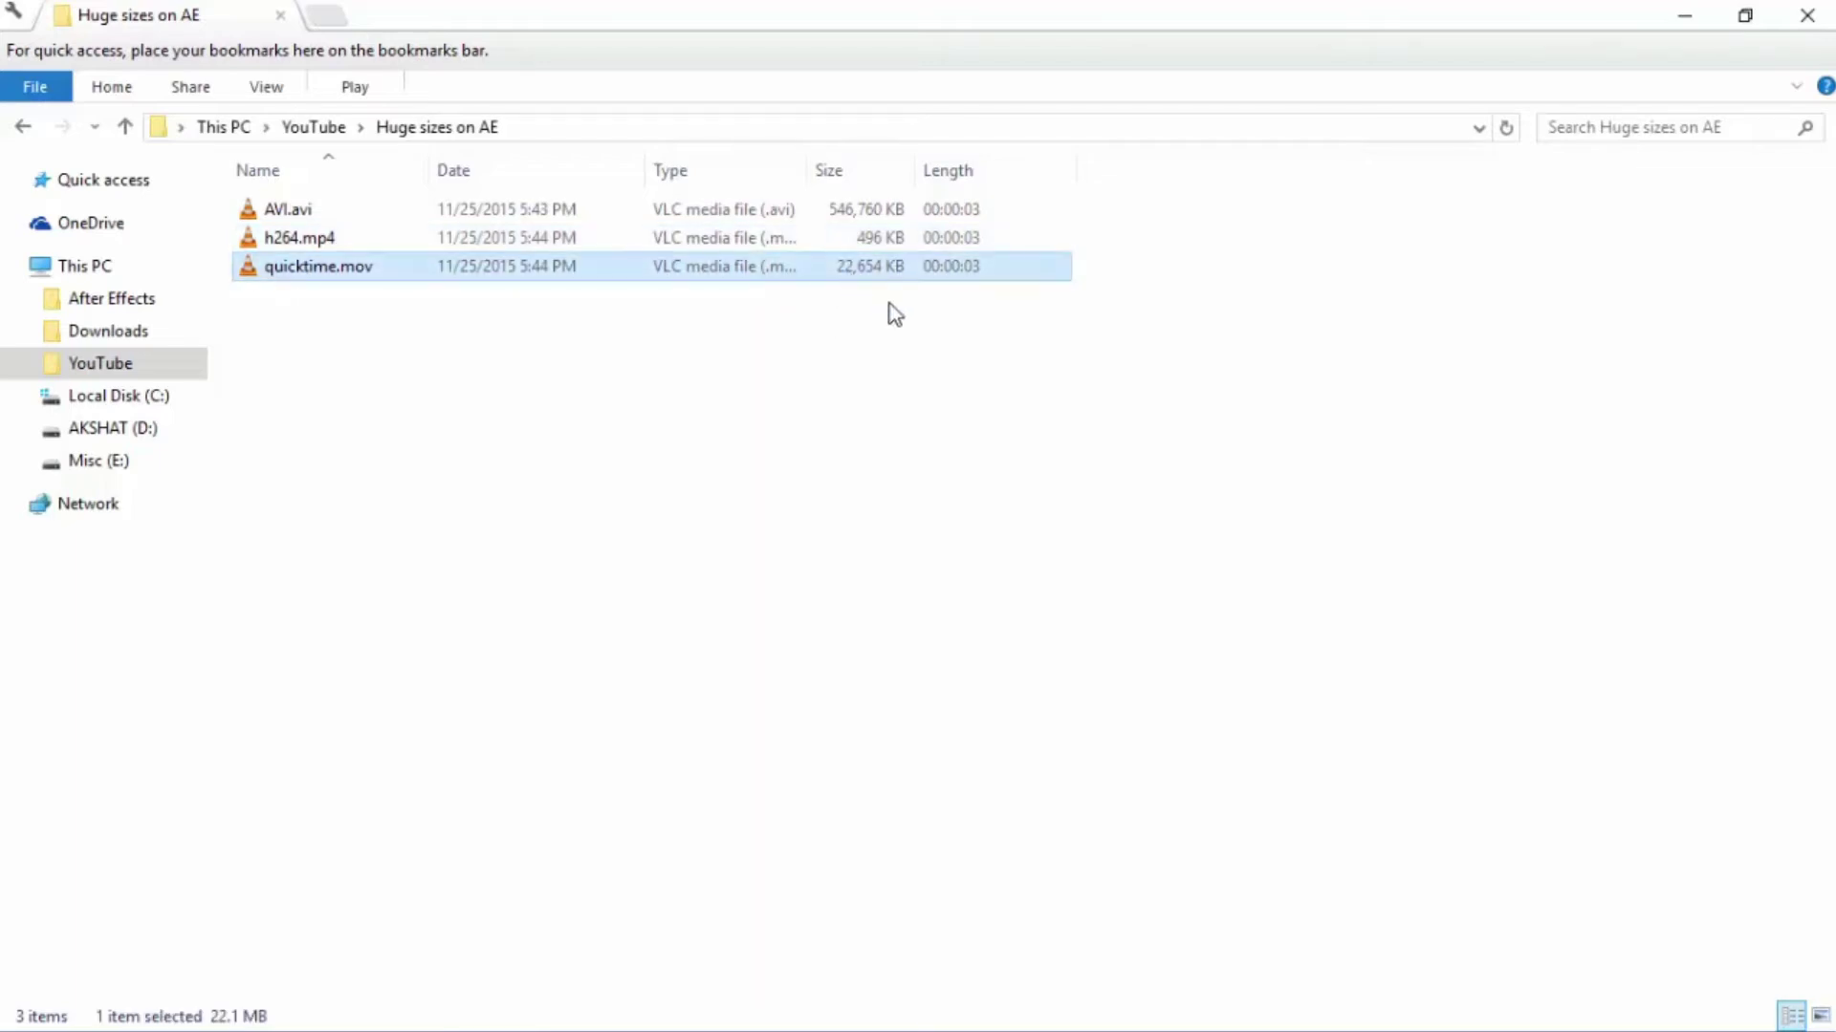
{"action": "left_click", "coordinate": [882, 294]}
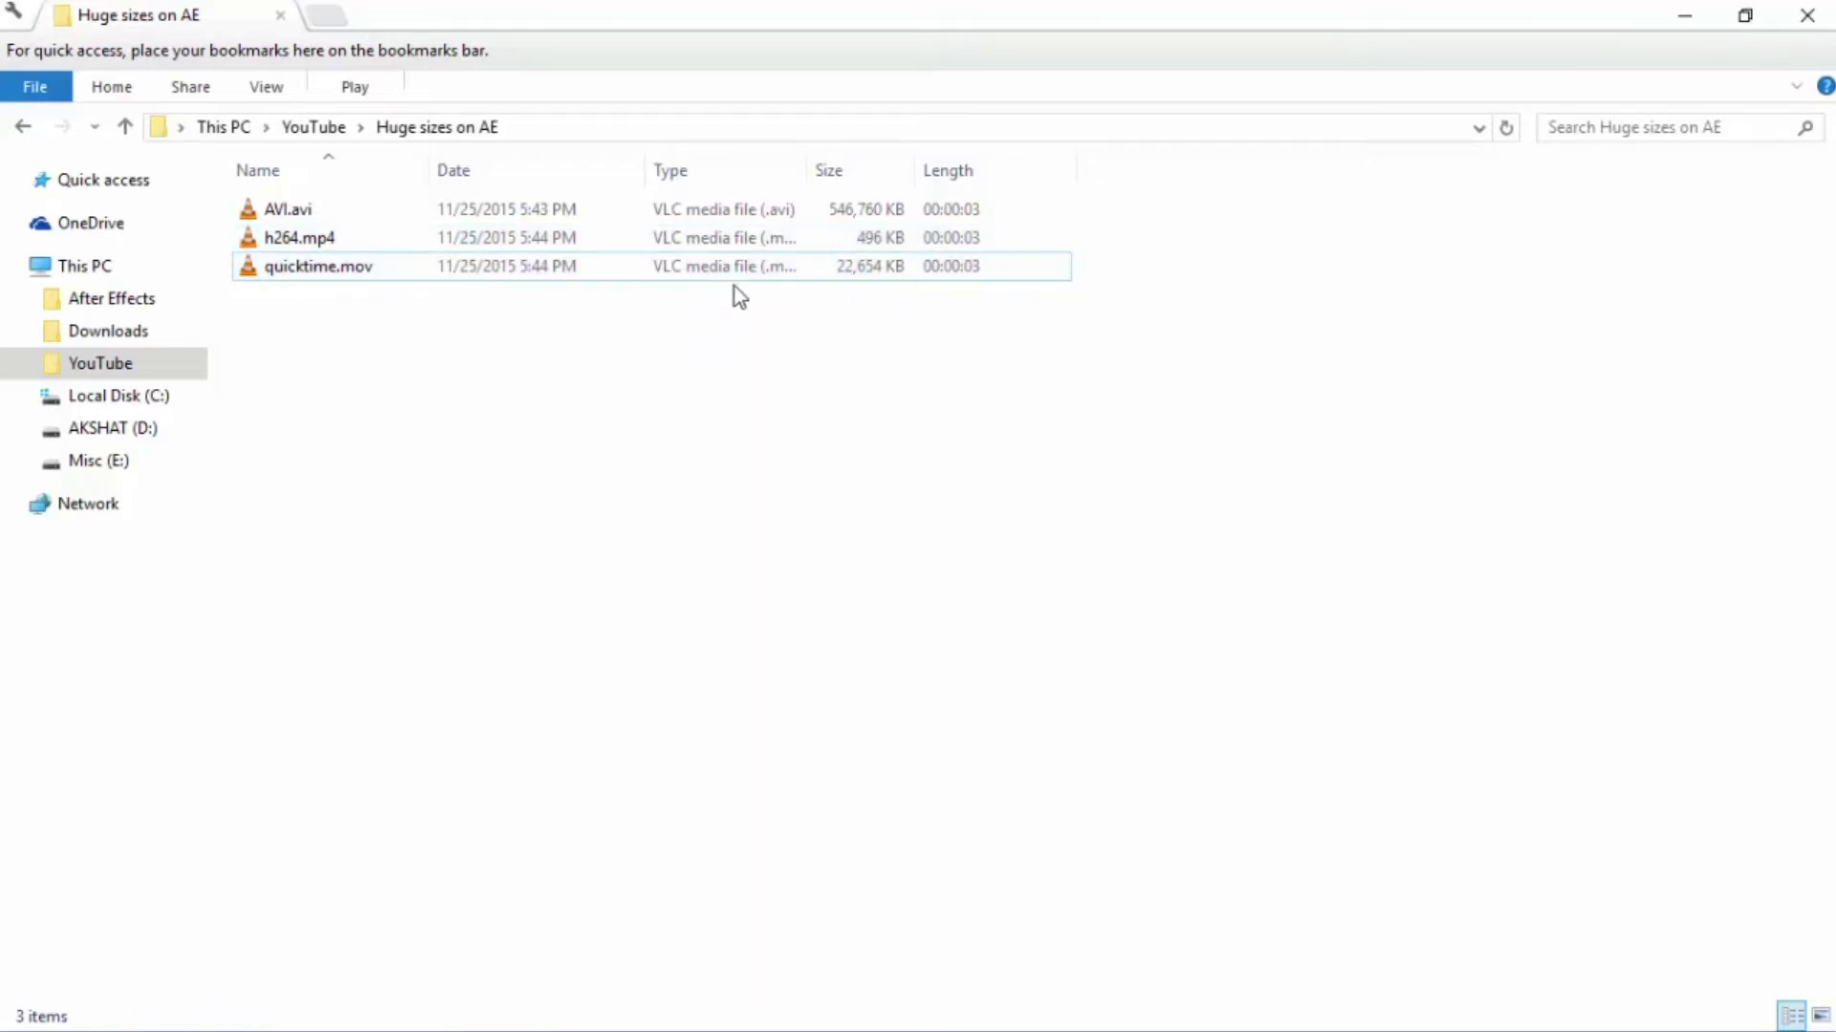
- Marquee-select the renders to see their combined size, then play AVI.avi in VLC
{"action": "left_click_drag", "start_coordinate": [603, 349], "coordinate": [553, 234]}
{"action": "left_click", "coordinate": [582, 335]}
{"action": "left_click_drag", "start_coordinate": [582, 334], "coordinate": [485, 139]}
{"action": "left_click", "coordinate": [497, 455]}
{"action": "double_click", "coordinate": [416, 212]}
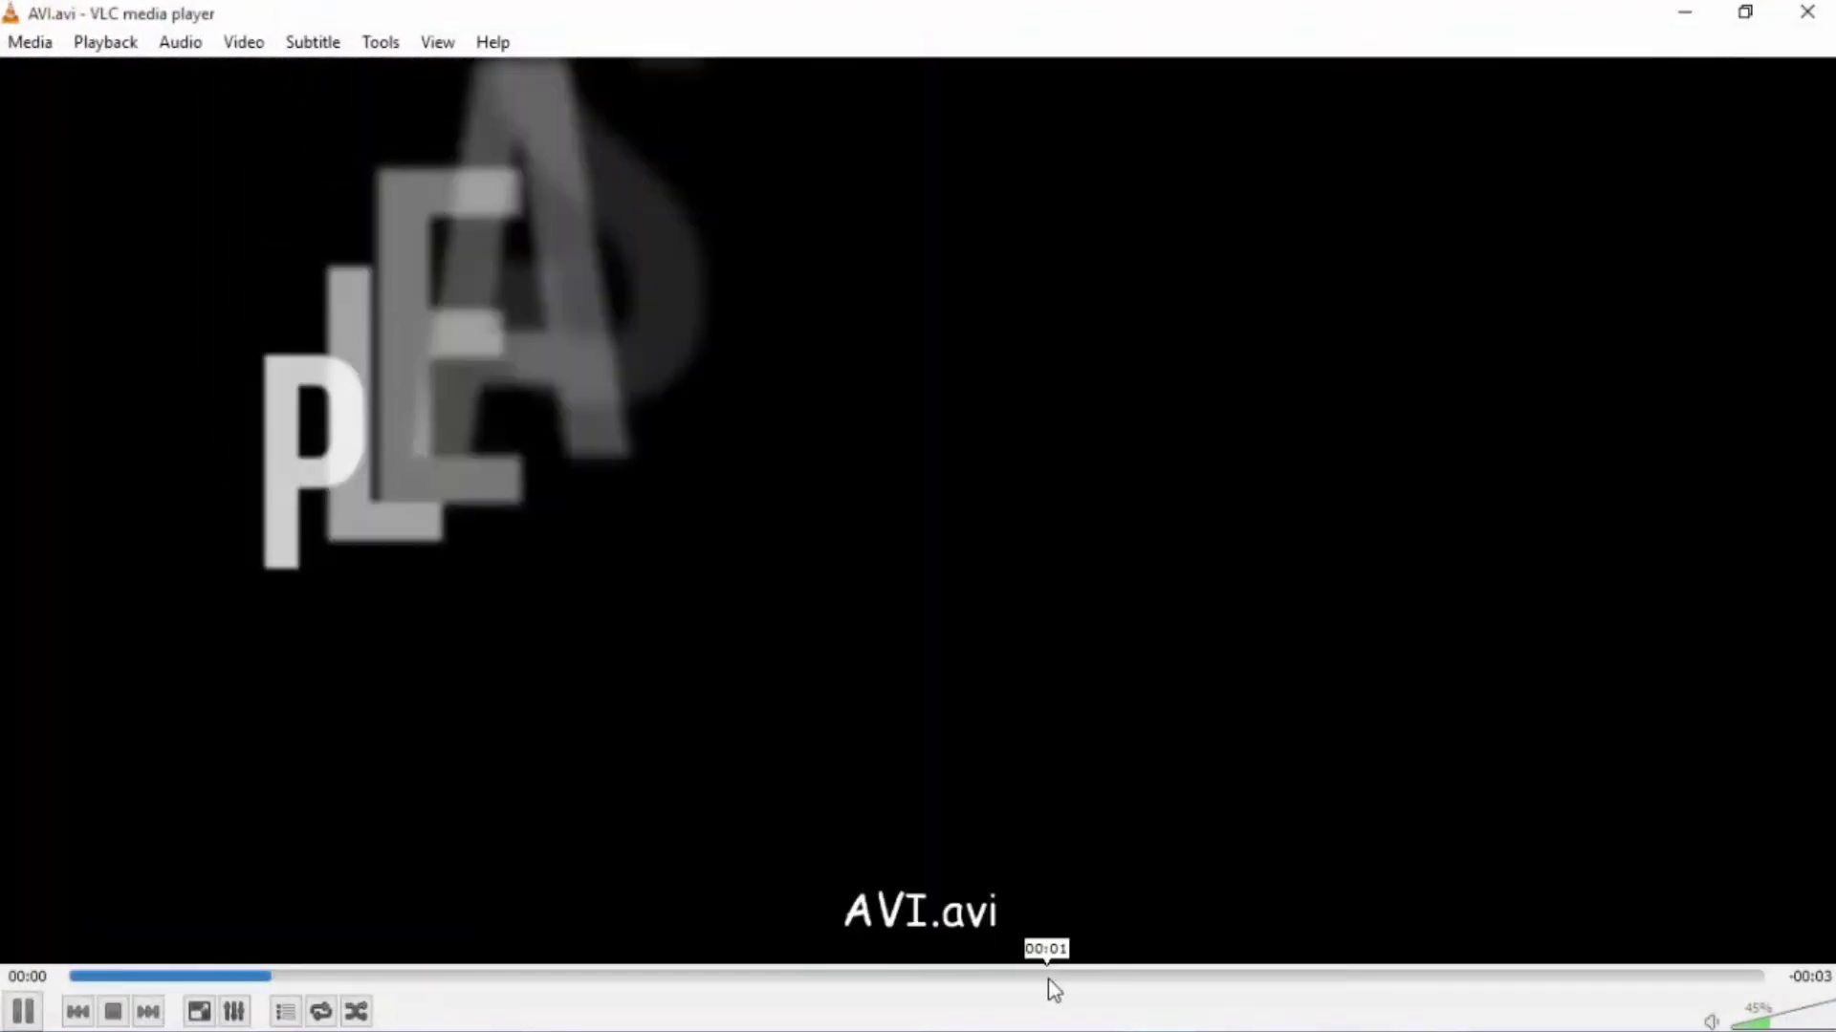
- Close VLC, check AVI.avi's large file size, and return to the After Effects project
{"action": "left_click", "coordinate": [1807, 11]}
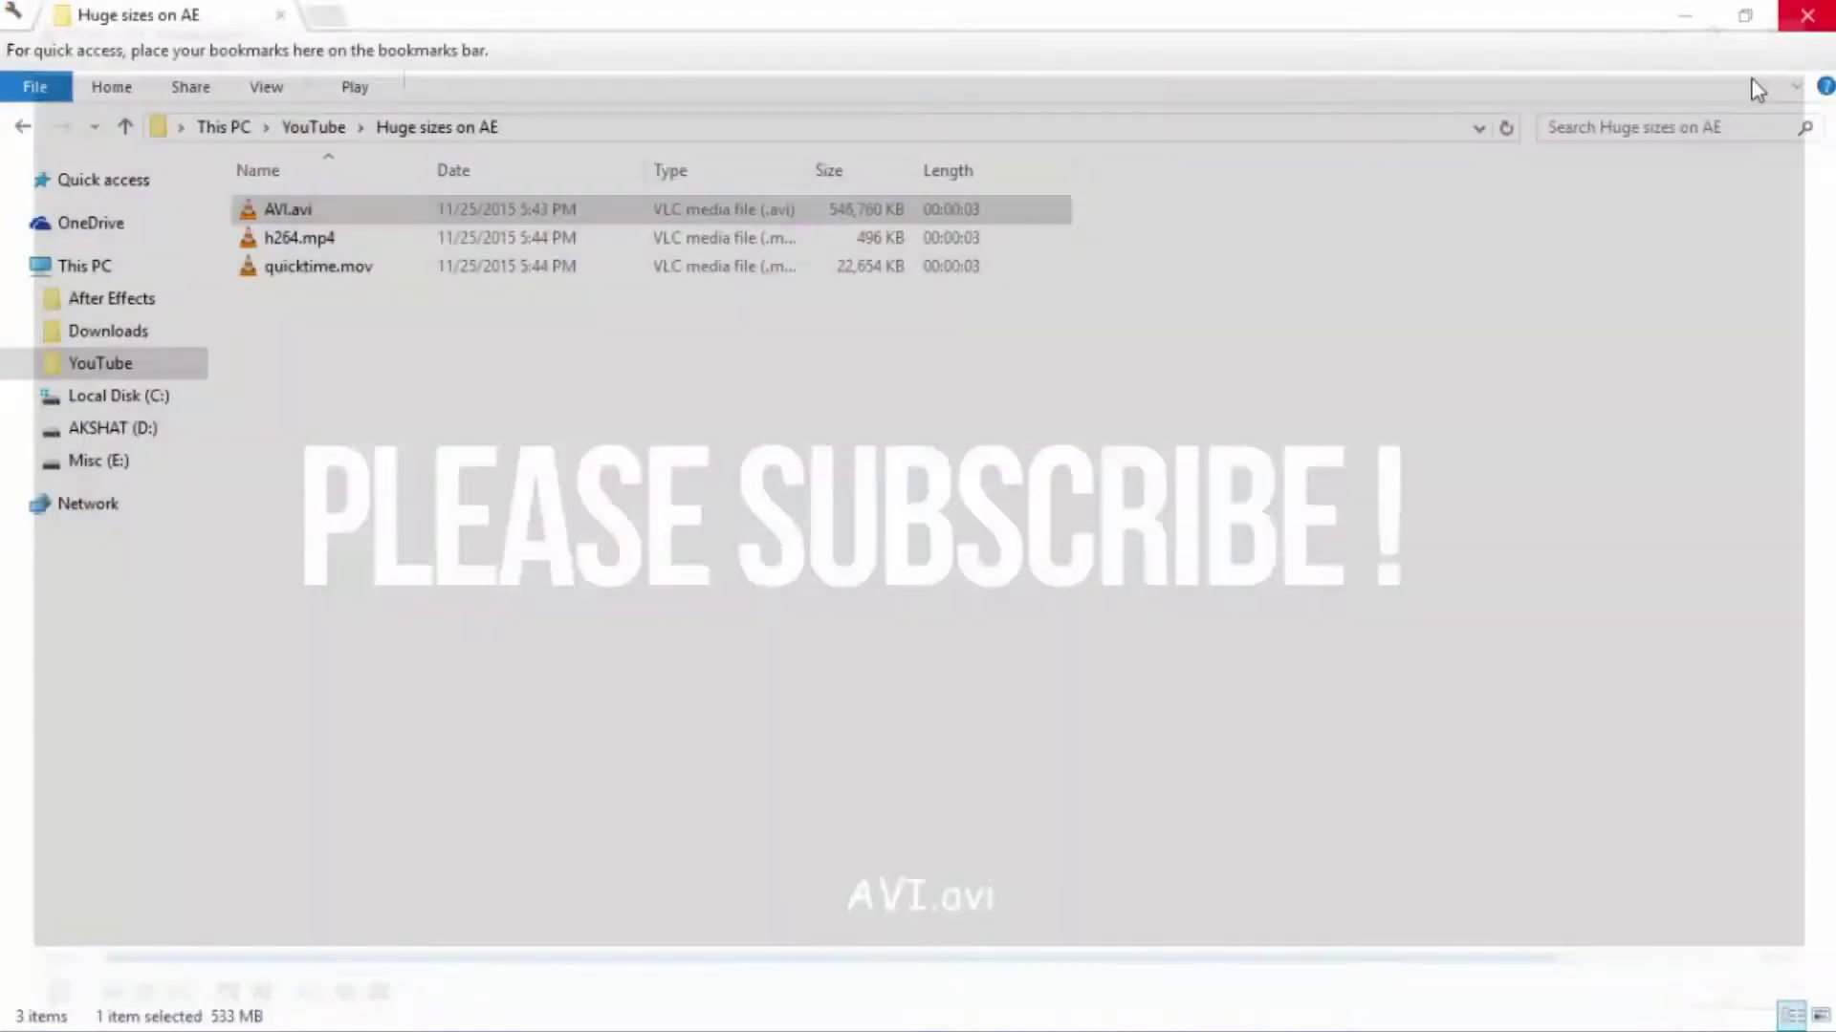
{"action": "left_click", "coordinate": [611, 473]}
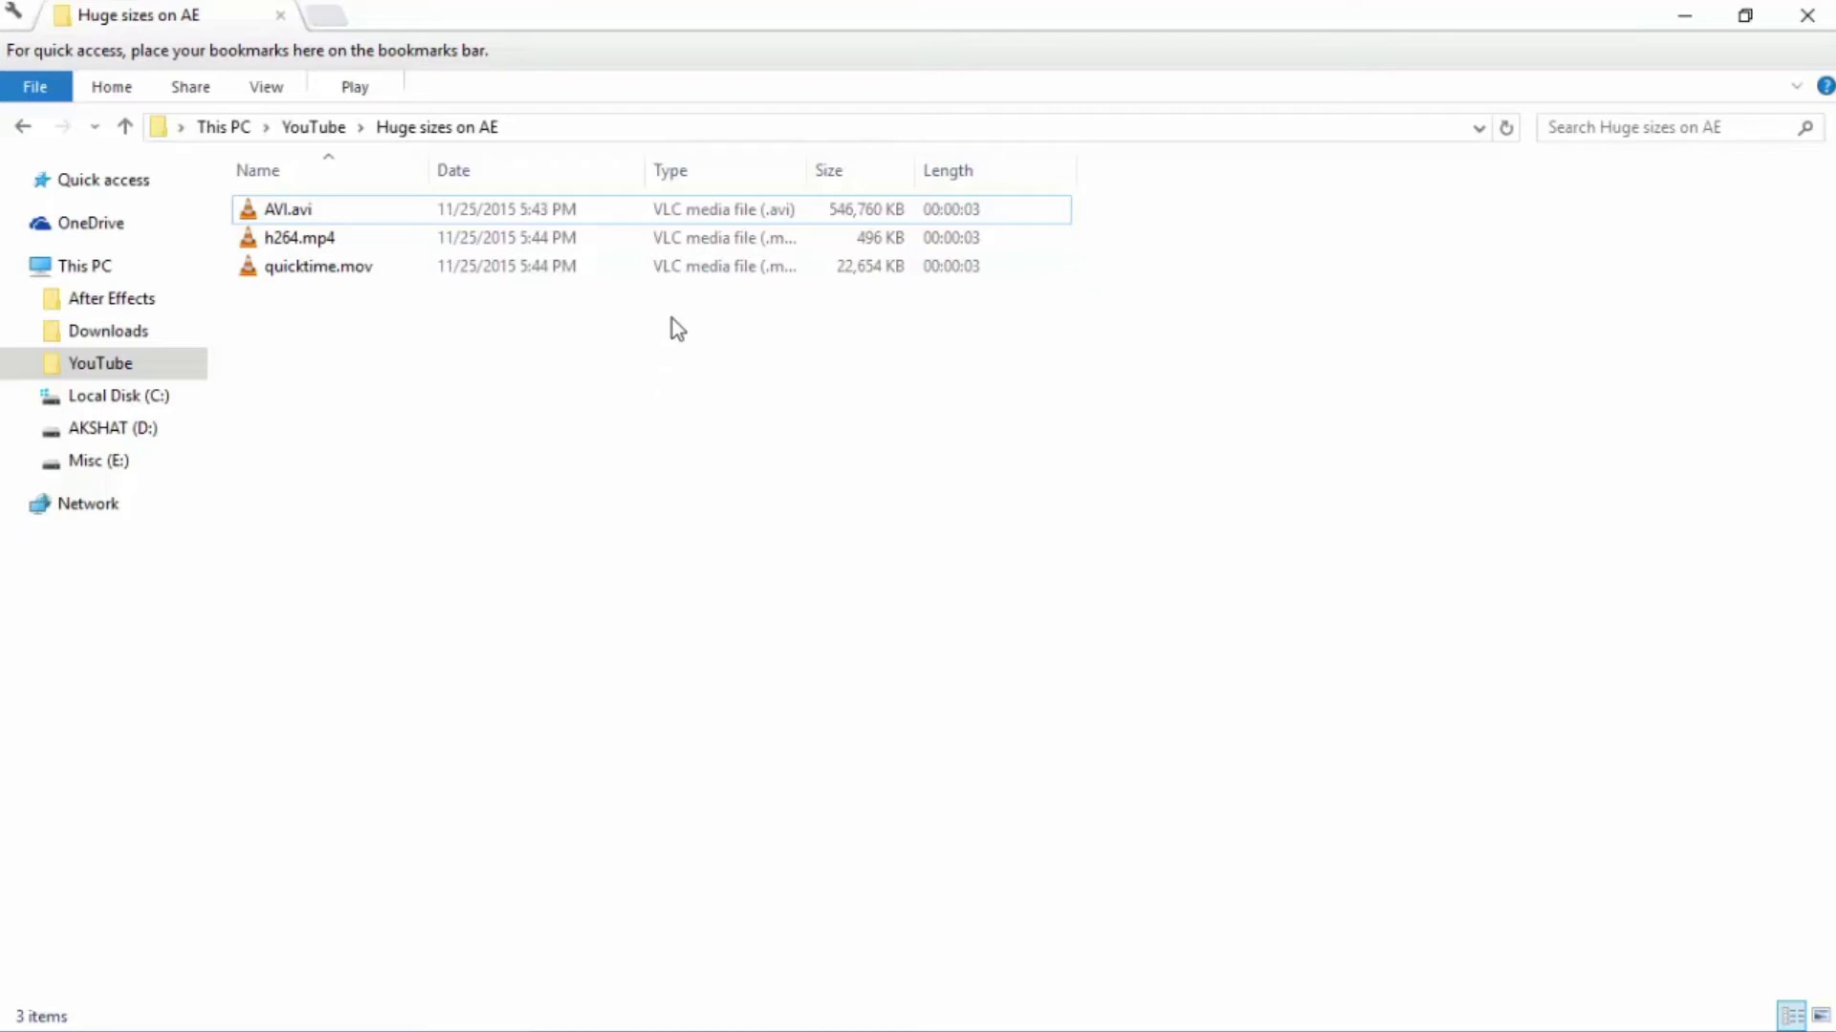
{"action": "left_click", "coordinate": [795, 207]}
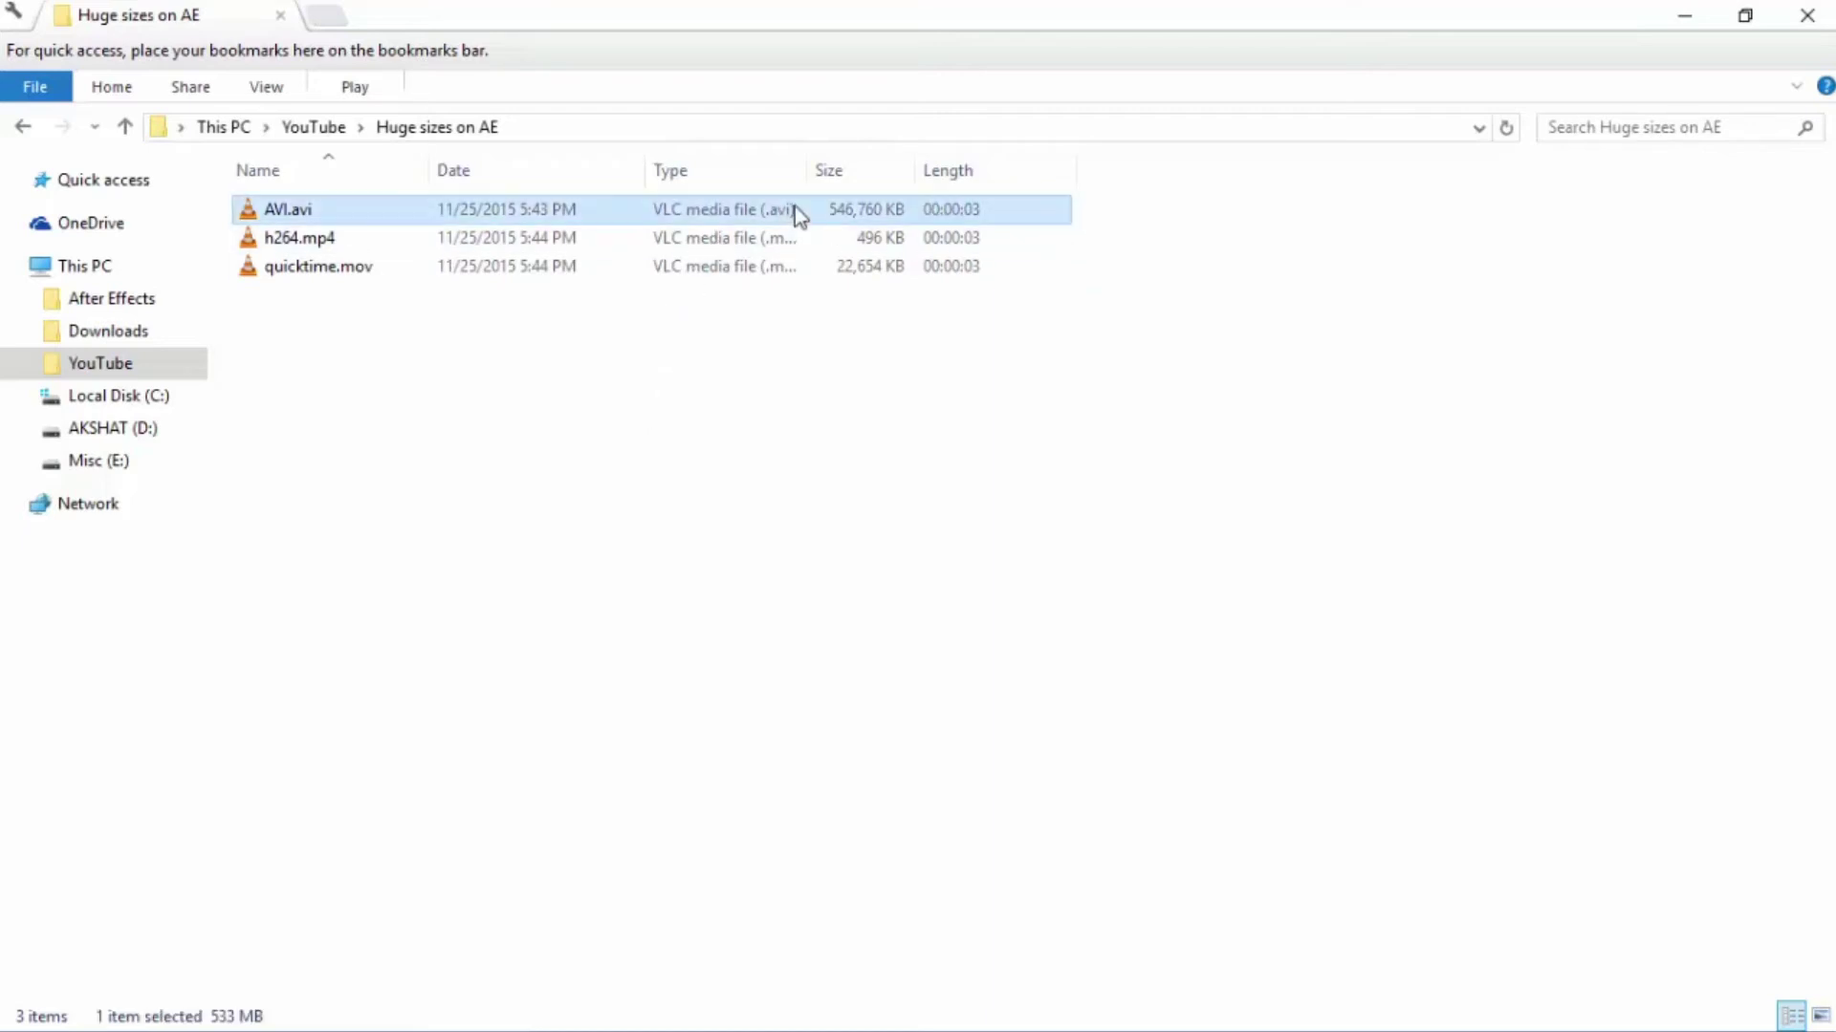
{"action": "left_click", "coordinate": [777, 307]}
{"action": "left_click", "coordinate": [877, 211]}
{"action": "left_click", "coordinate": [864, 393]}
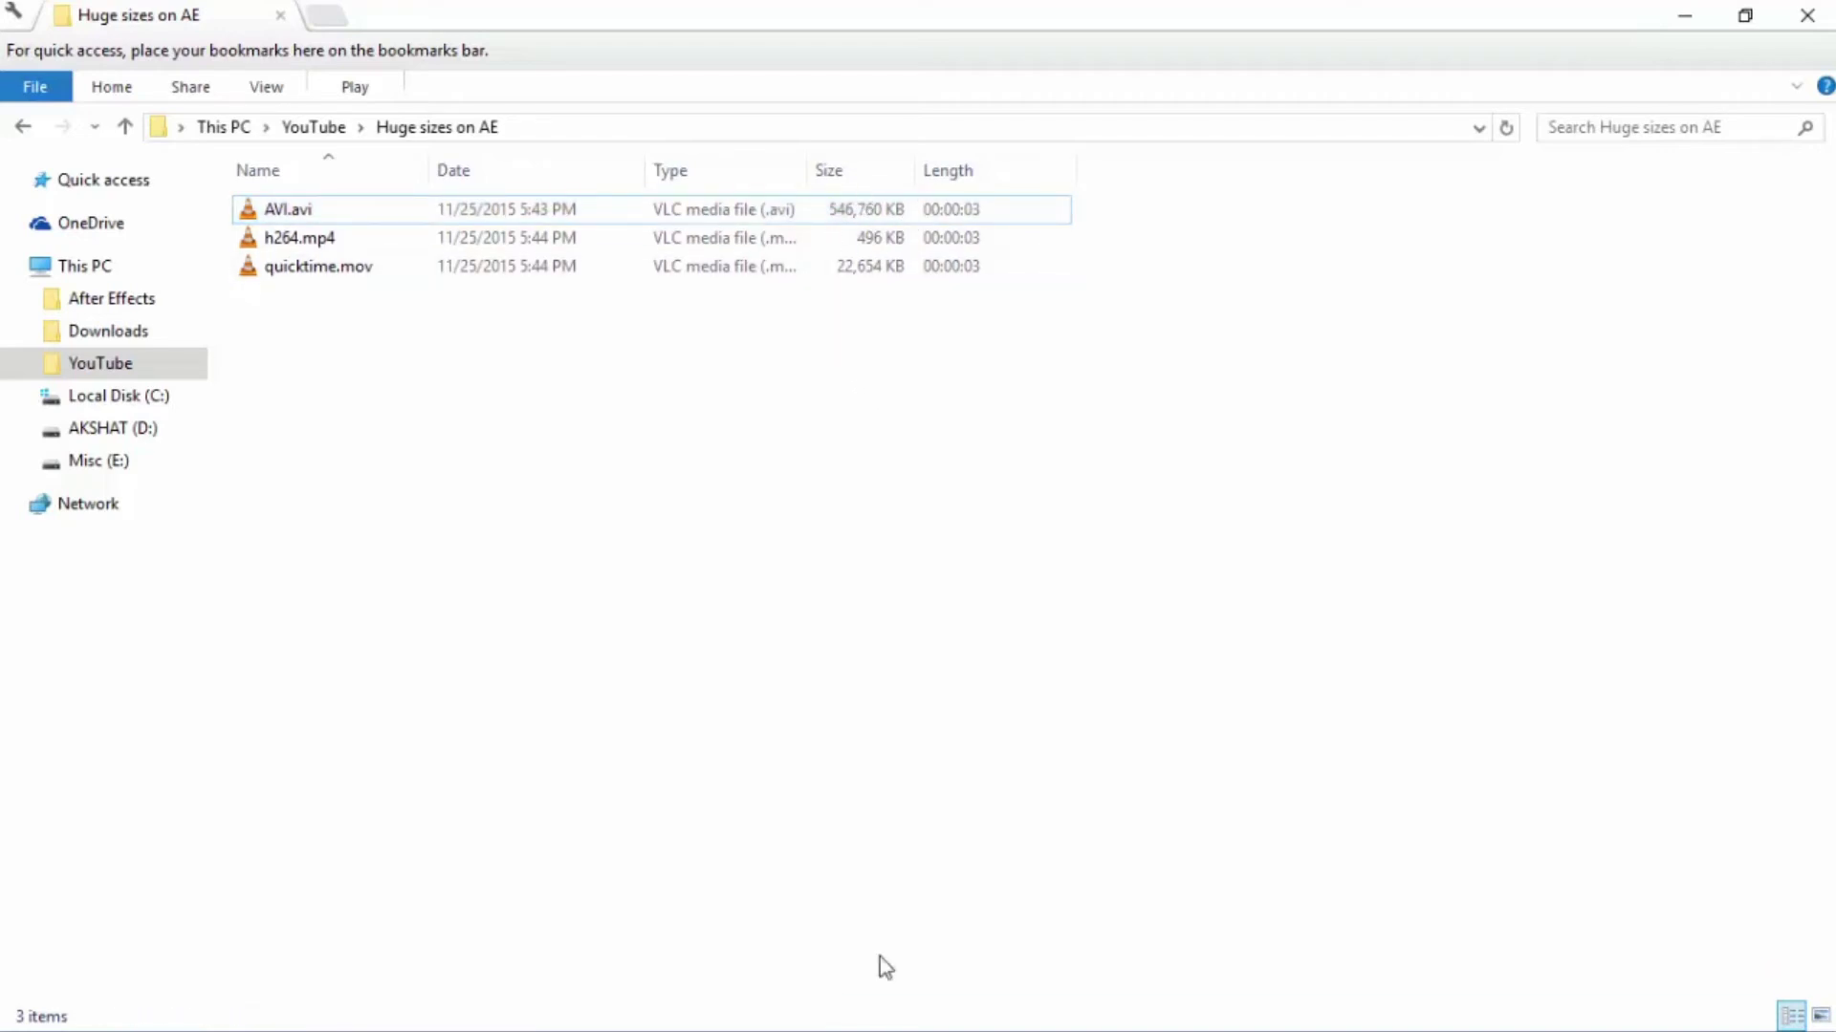
{"action": "mouse_move", "coordinate": [854, 1012]}
{"action": "left_click", "coordinate": [958, 1008]}
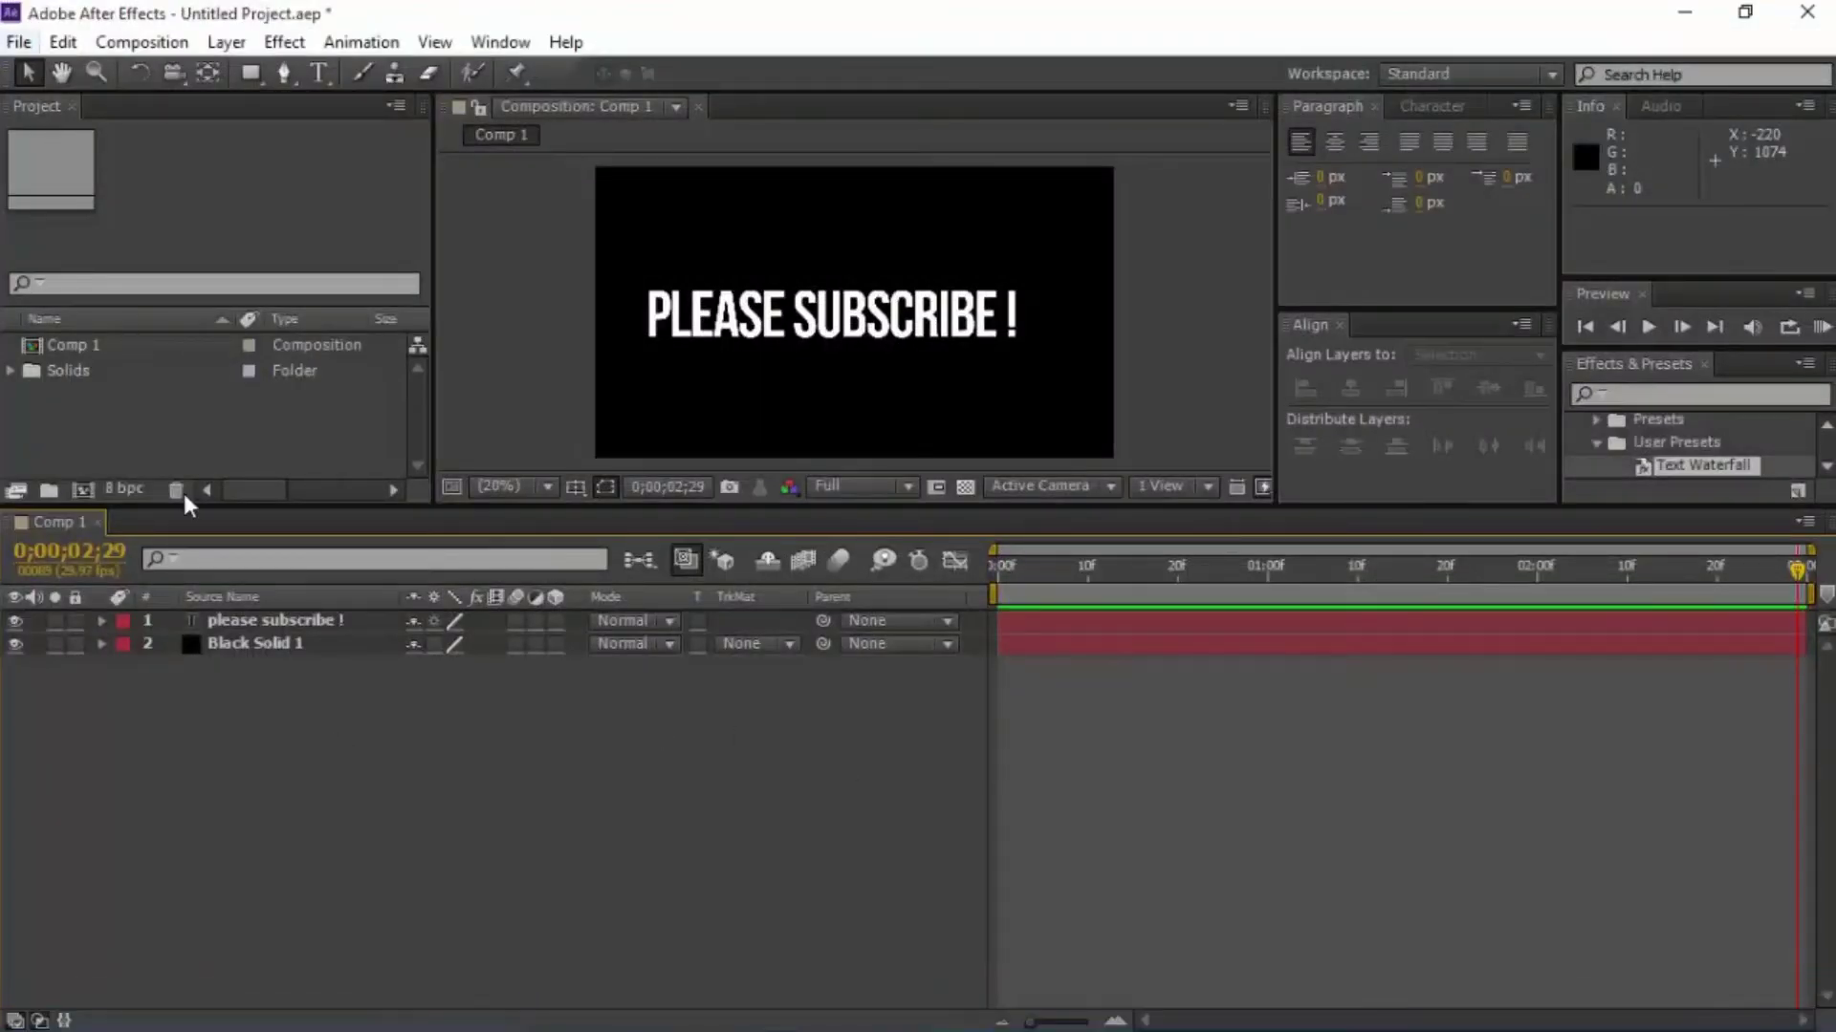
- Add Comp 1 to the render queue via File > Export
{"action": "left_click", "coordinate": [18, 42]}
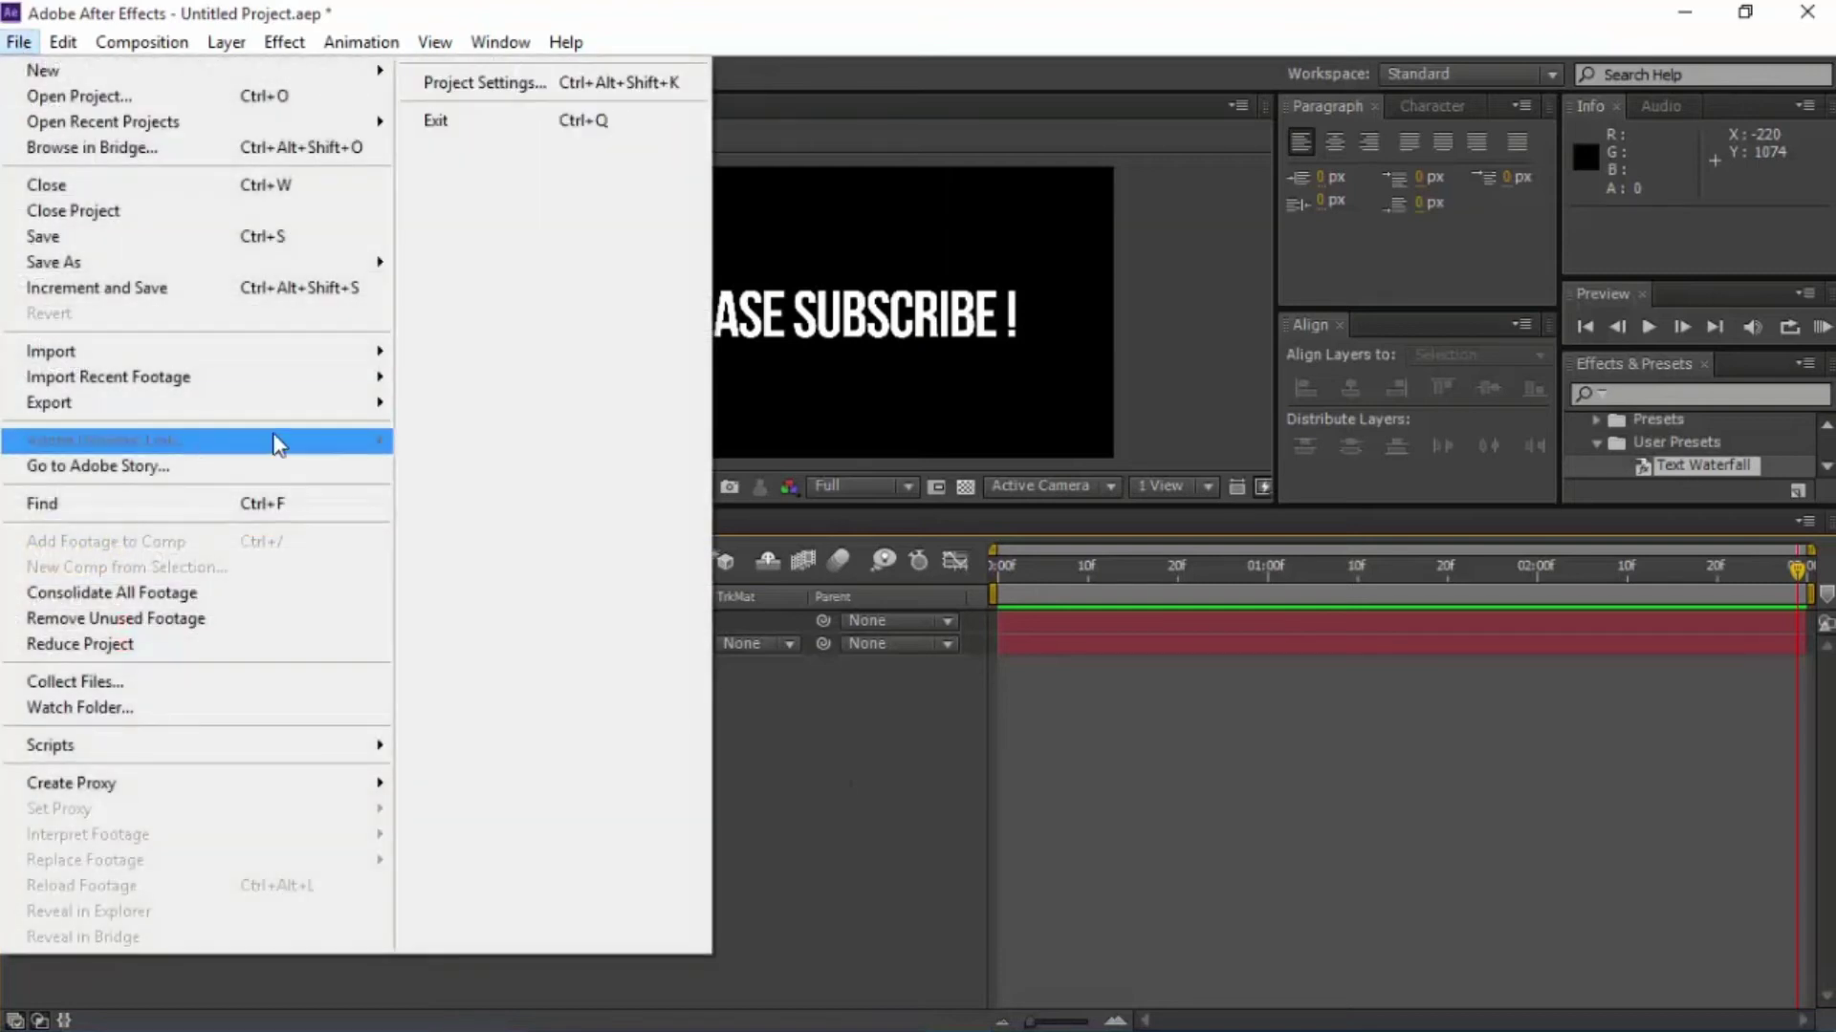
{"action": "mouse_move", "coordinate": [373, 403]}
{"action": "left_click", "coordinate": [451, 406]}
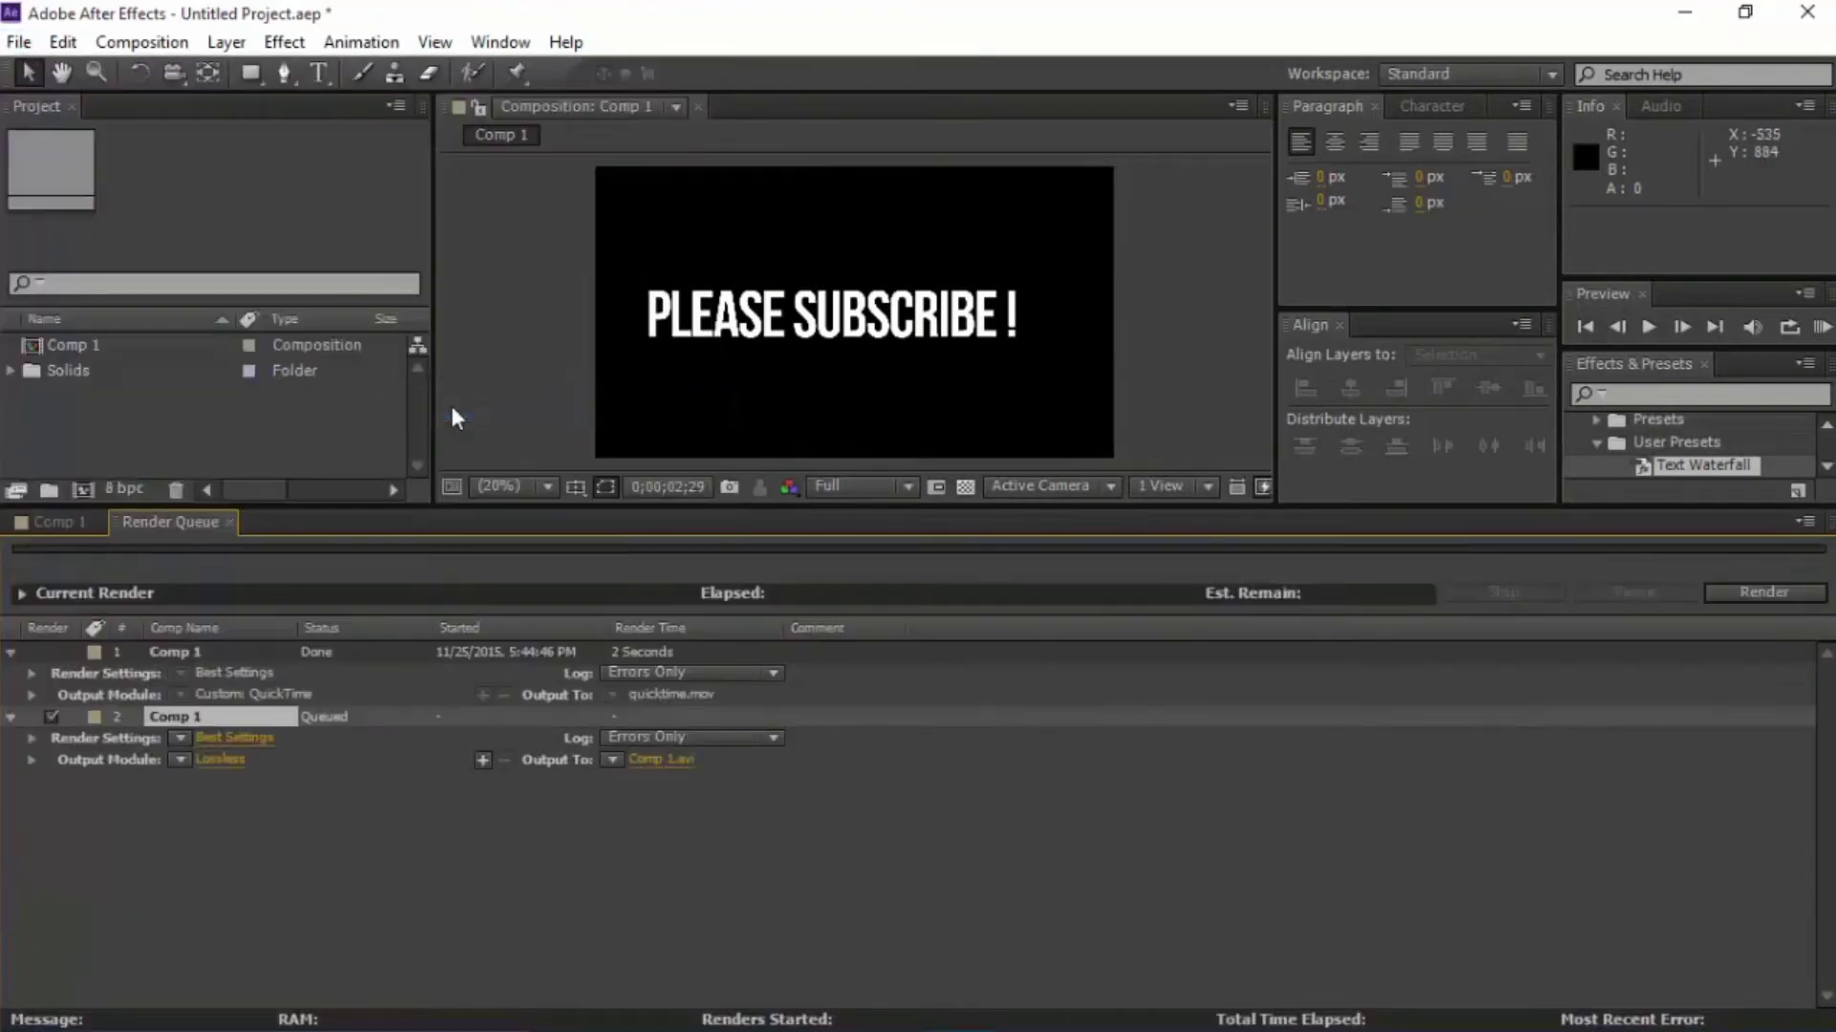
- Set the queued item's output module format to H.264 with audio output enabled
{"action": "left_click", "coordinate": [213, 759]}
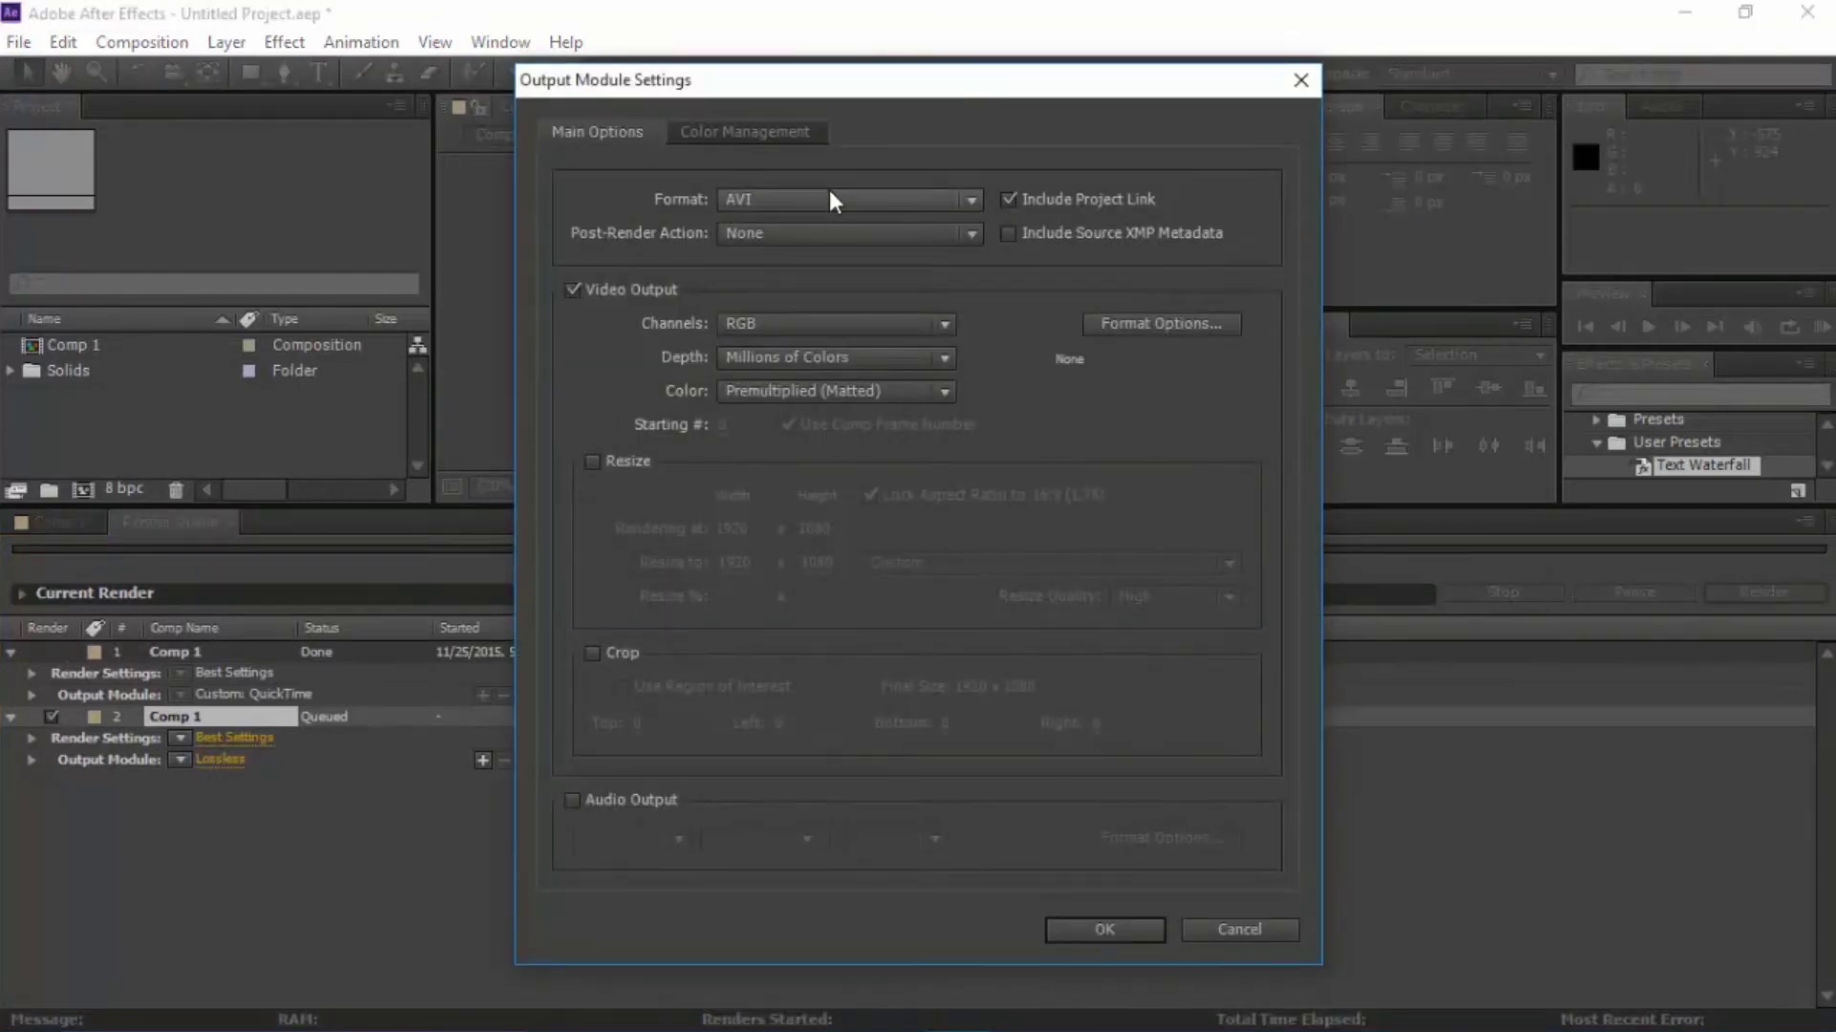
{"action": "left_click", "coordinate": [826, 195]}
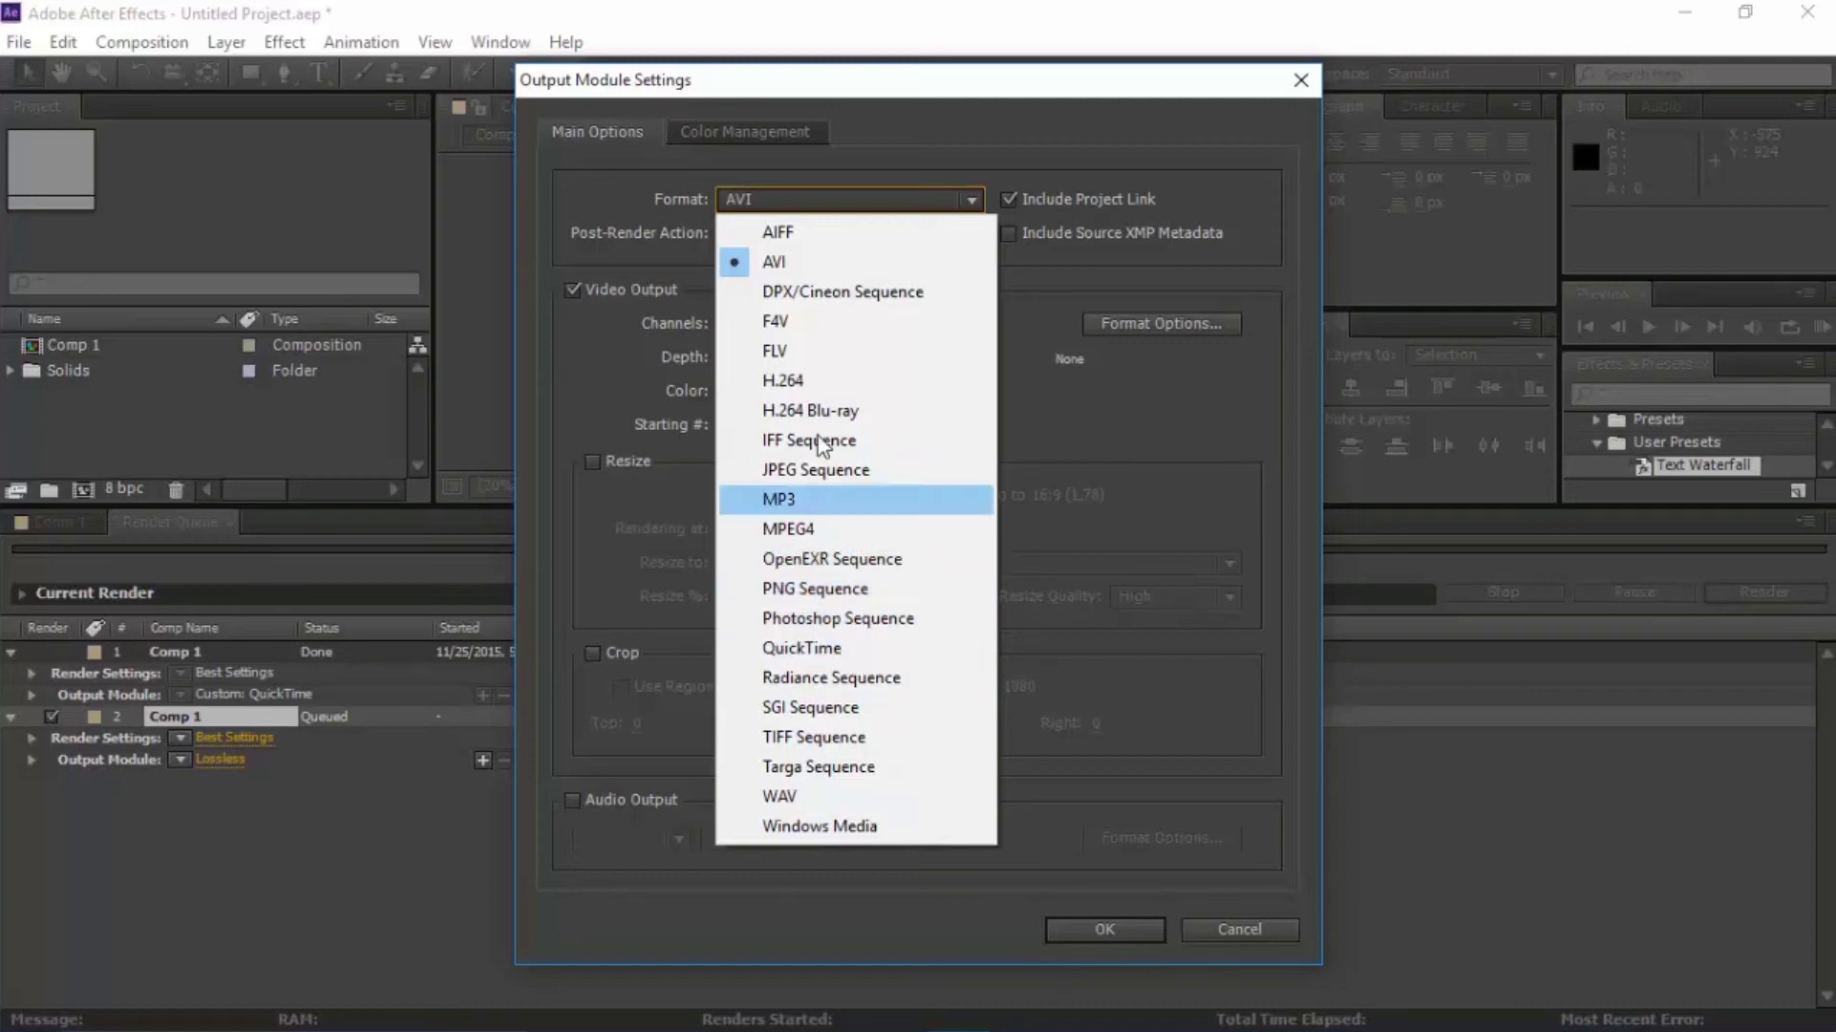
{"action": "left_click", "coordinate": [814, 382]}
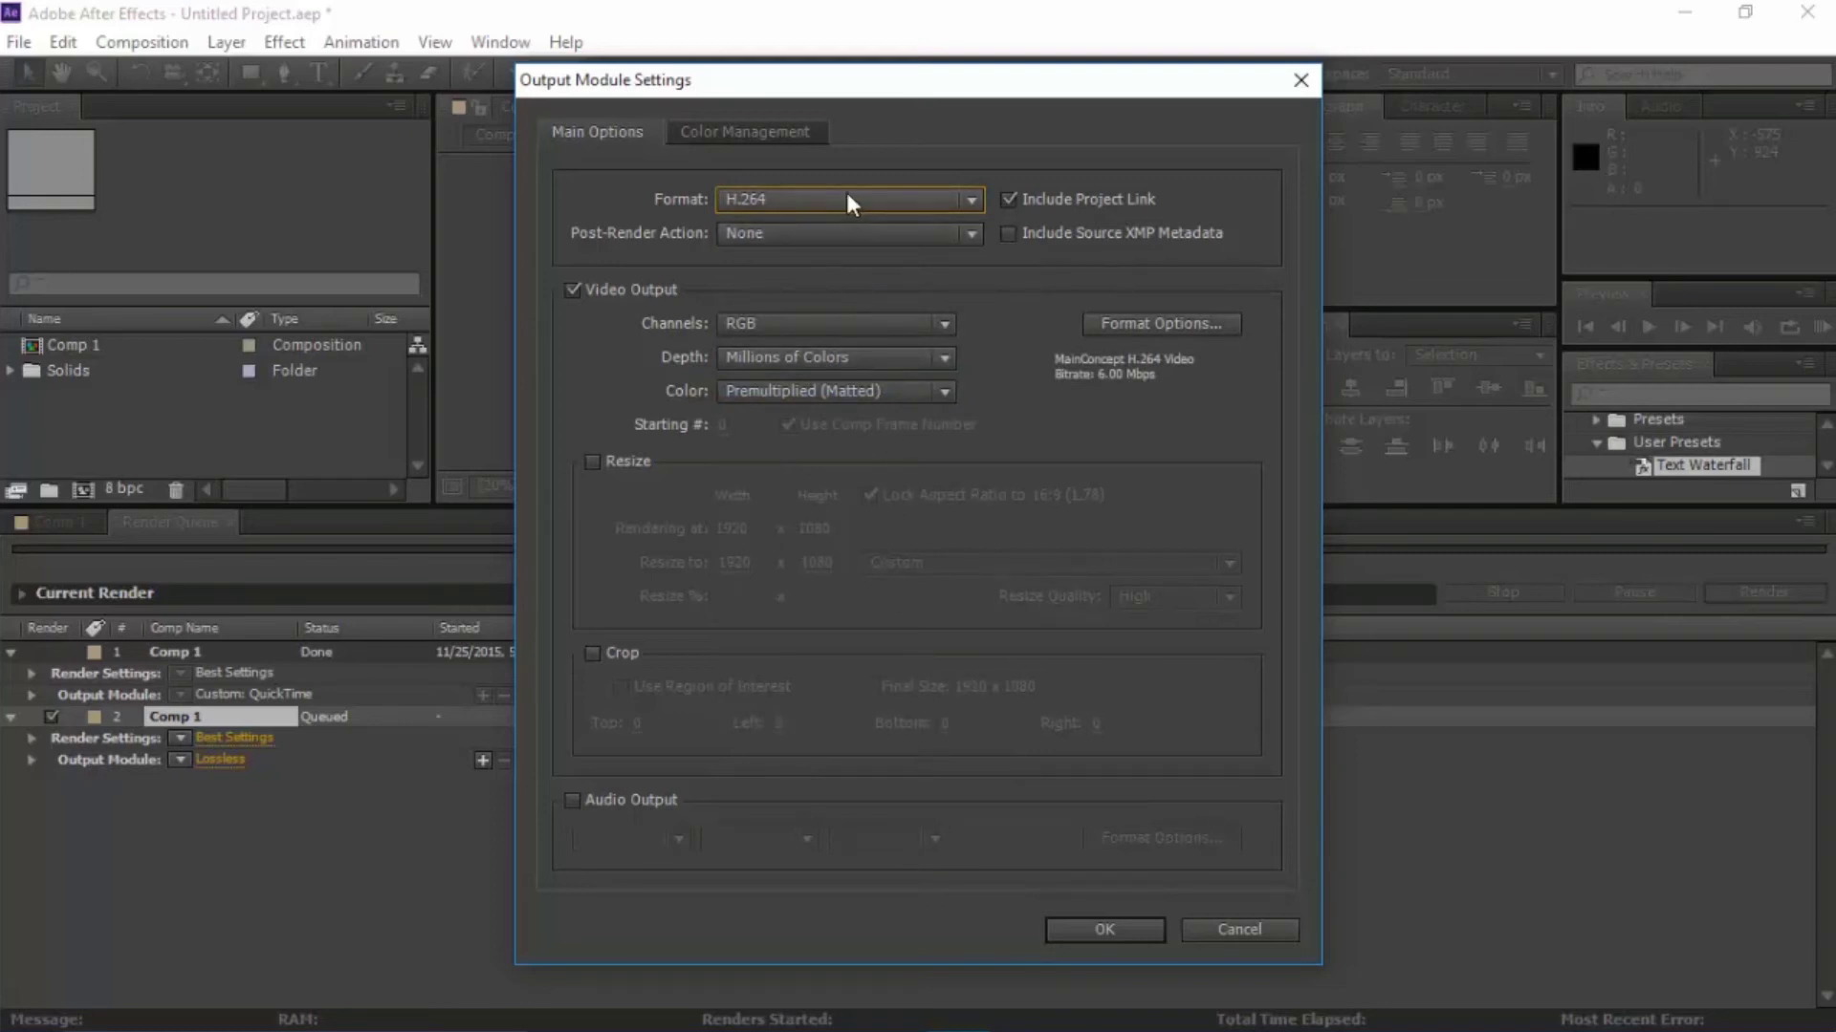
{"action": "left_click", "coordinate": [615, 801]}
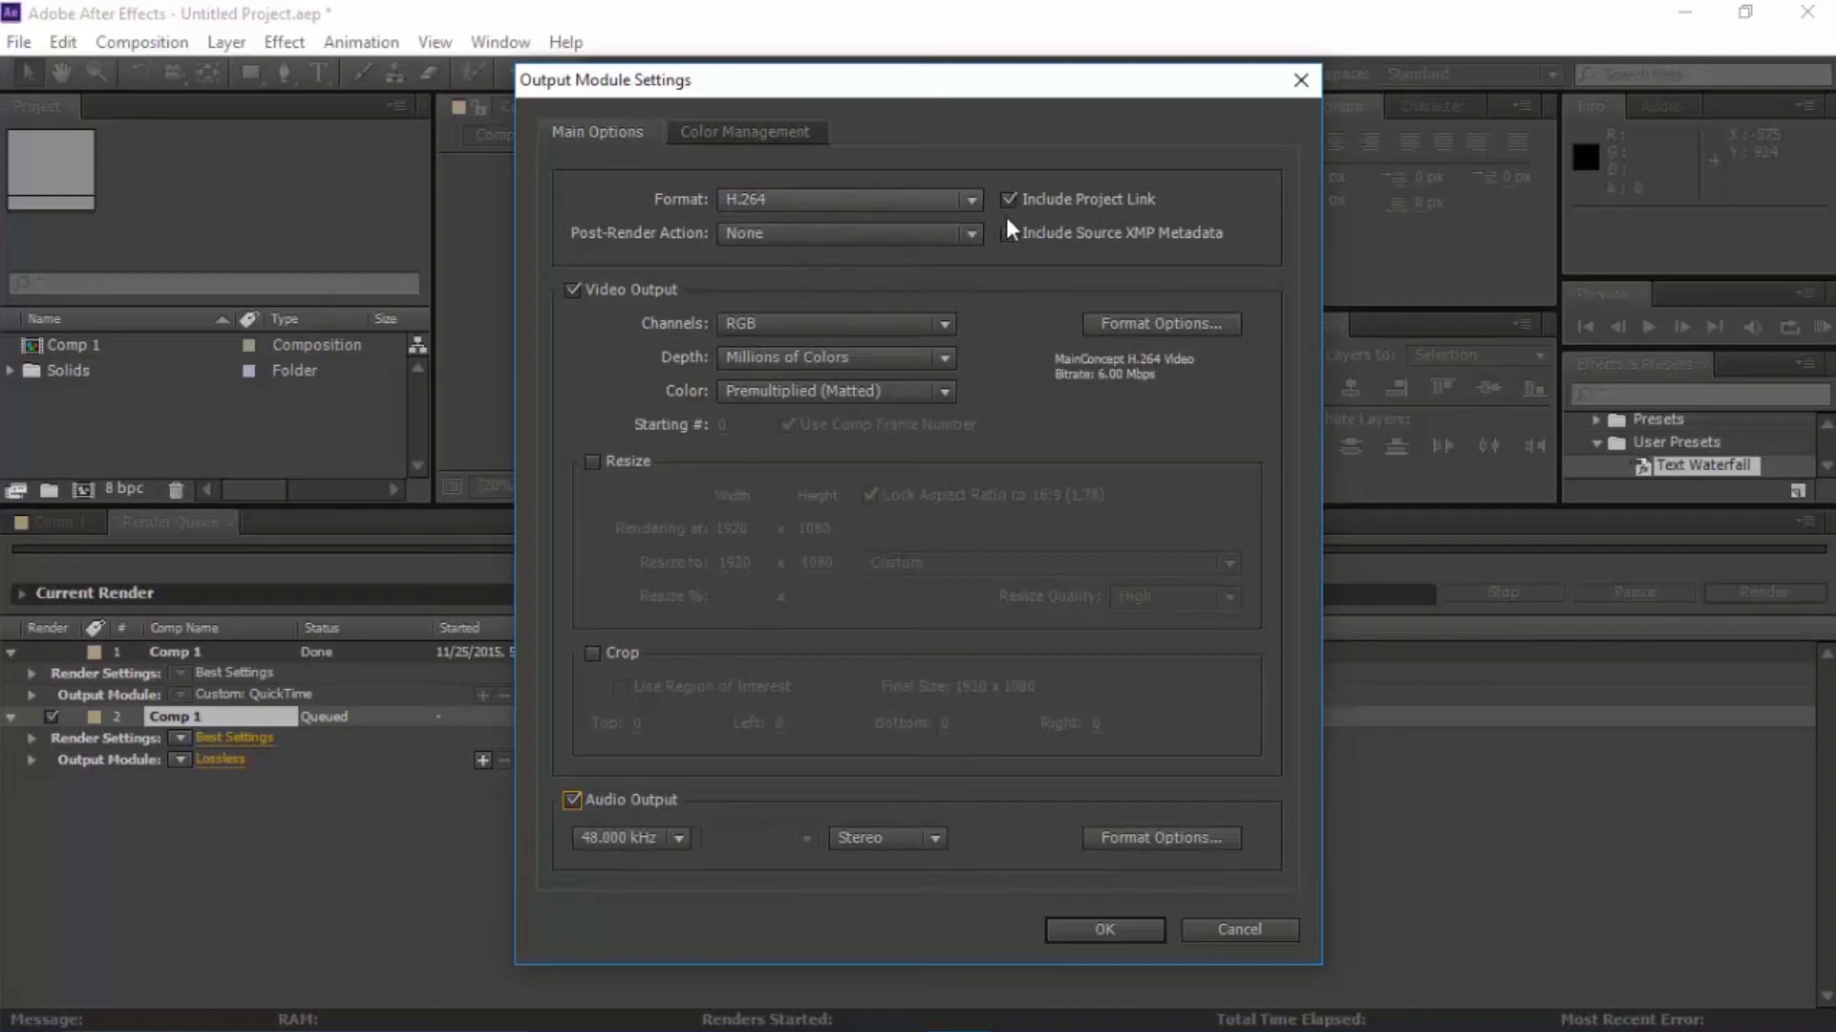
{"action": "left_click", "coordinate": [931, 203]}
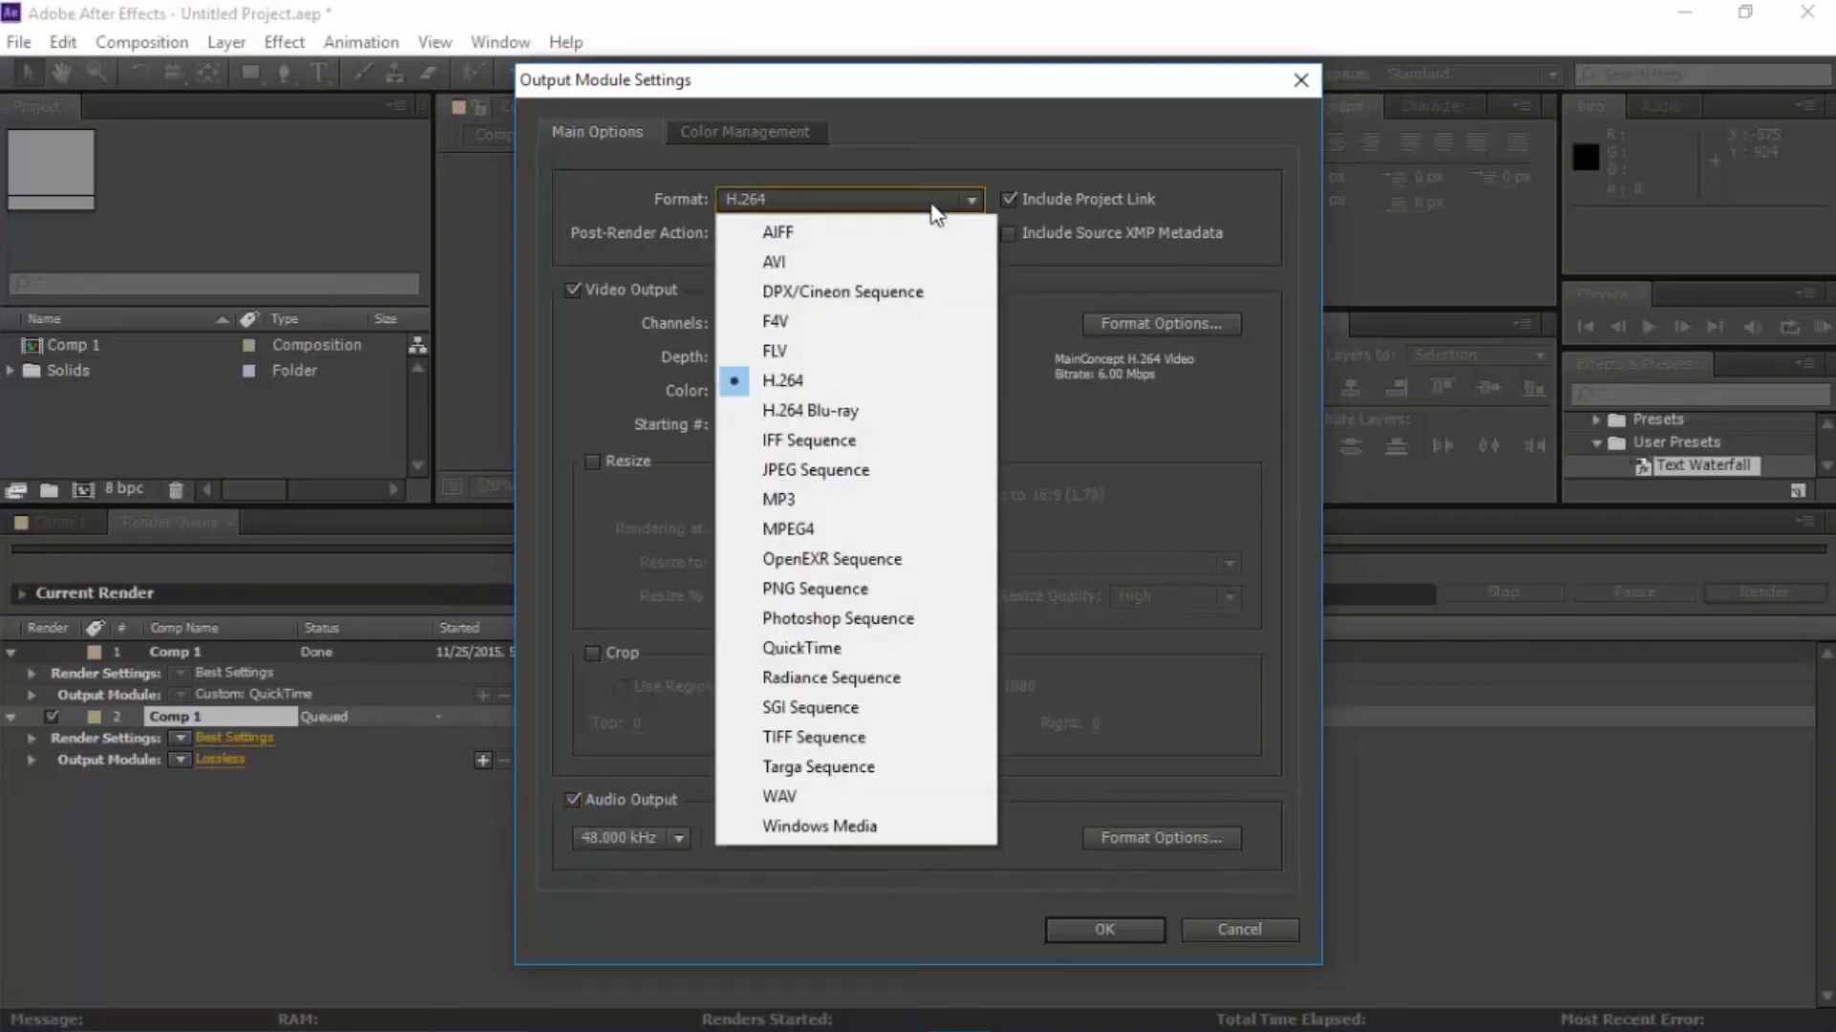
{"action": "left_click", "coordinate": [837, 385]}
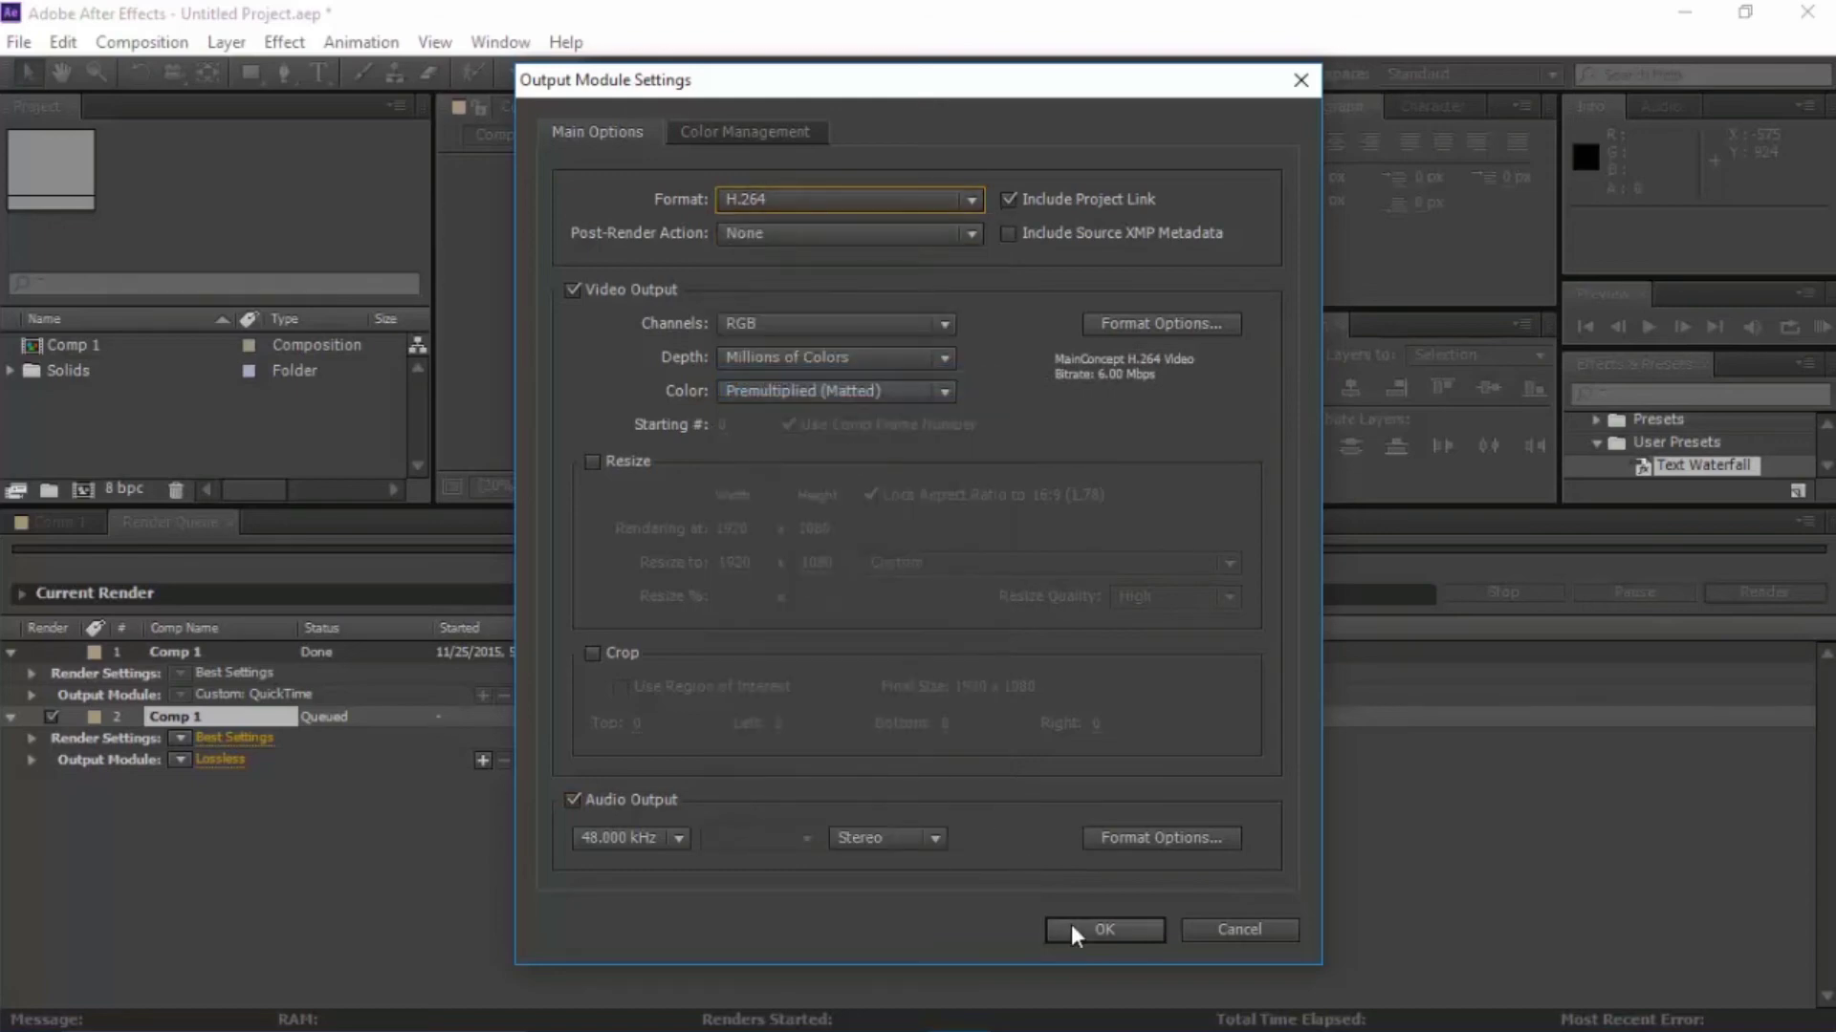
{"action": "left_click", "coordinate": [1073, 922]}
{"action": "left_click", "coordinate": [650, 759]}
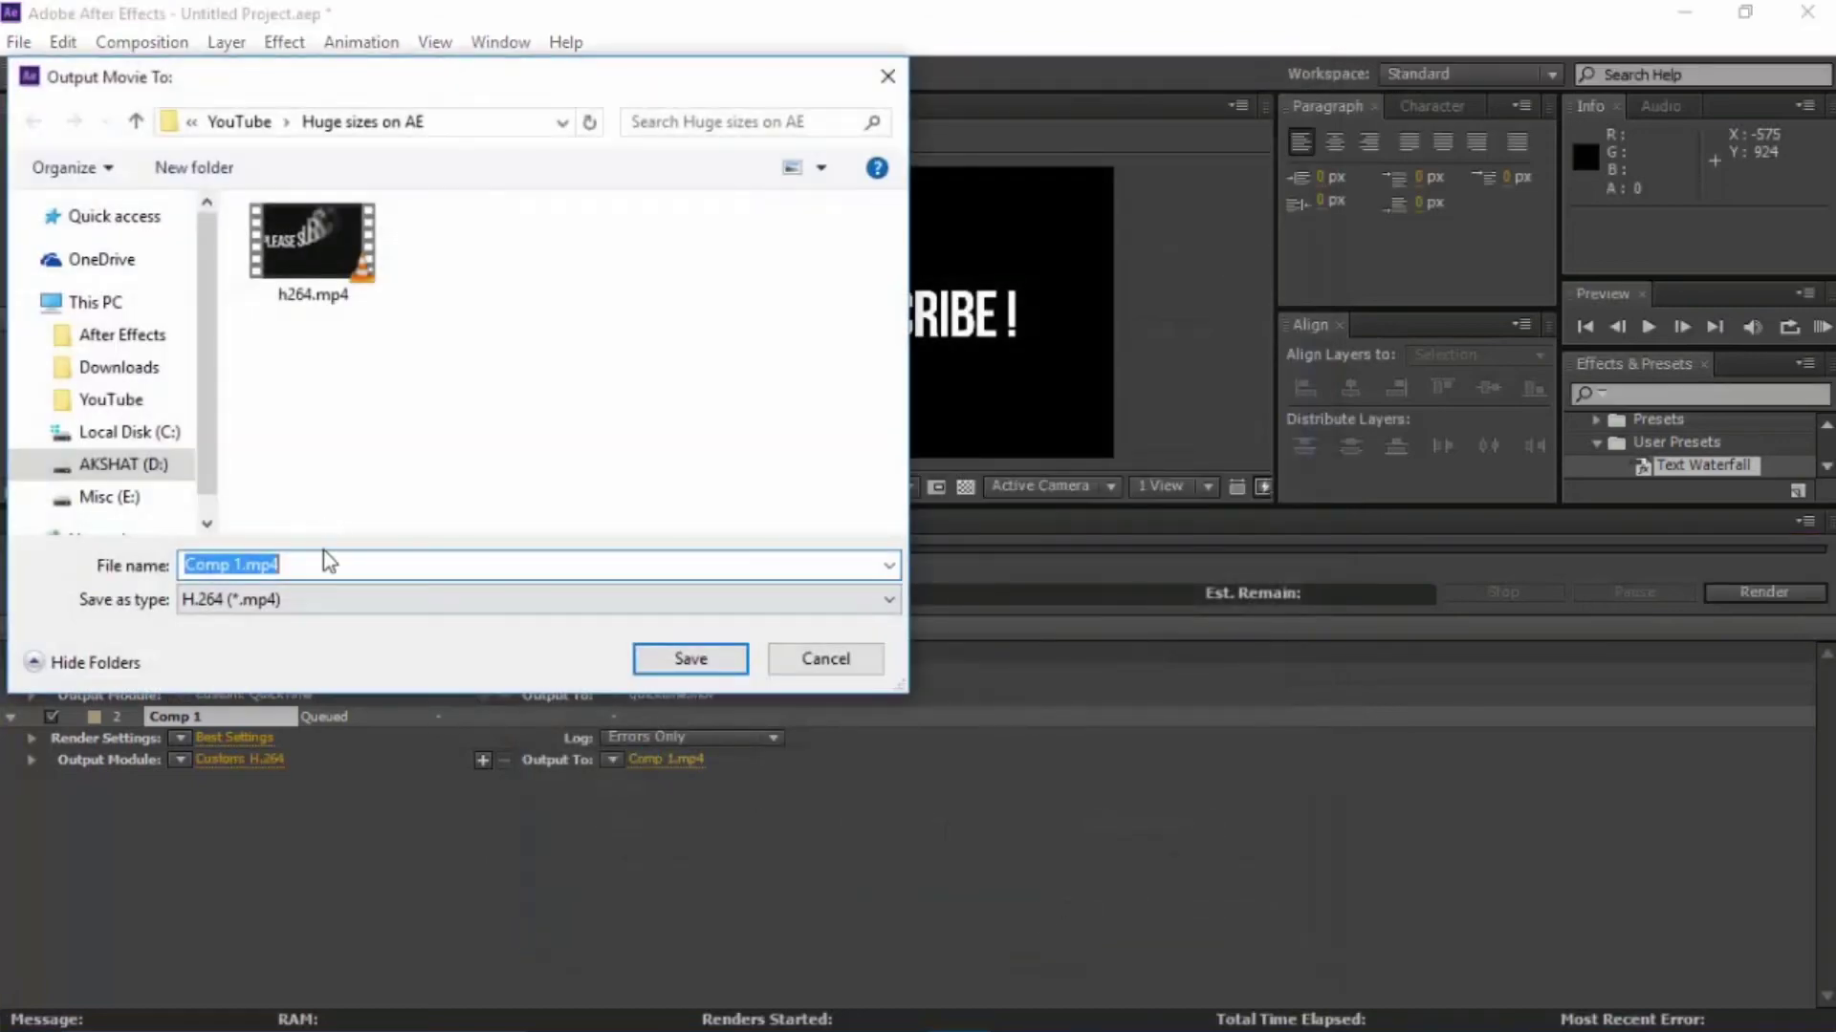
- Save the render output under the new file name 'fdsg'
{"action": "type", "text": "fdsg"}
{"action": "left_click", "coordinate": [681, 663]}
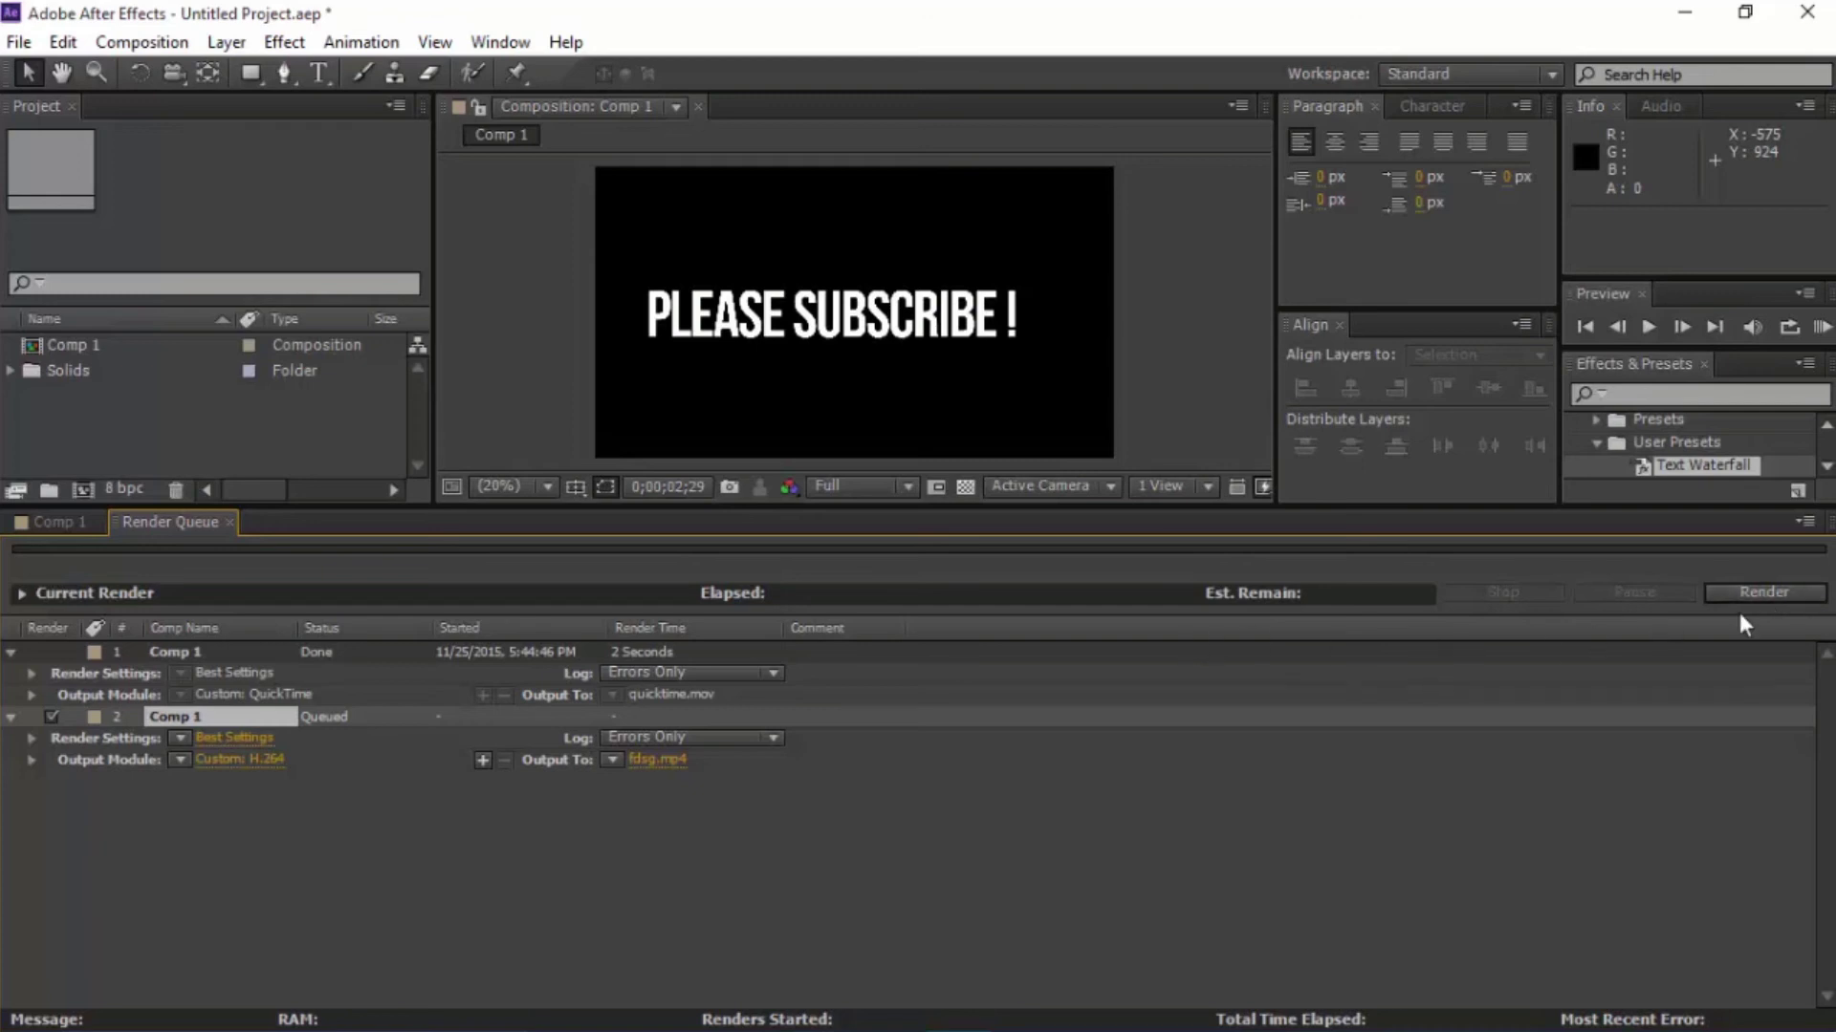
{"action": "left_click", "coordinate": [1023, 1006]}
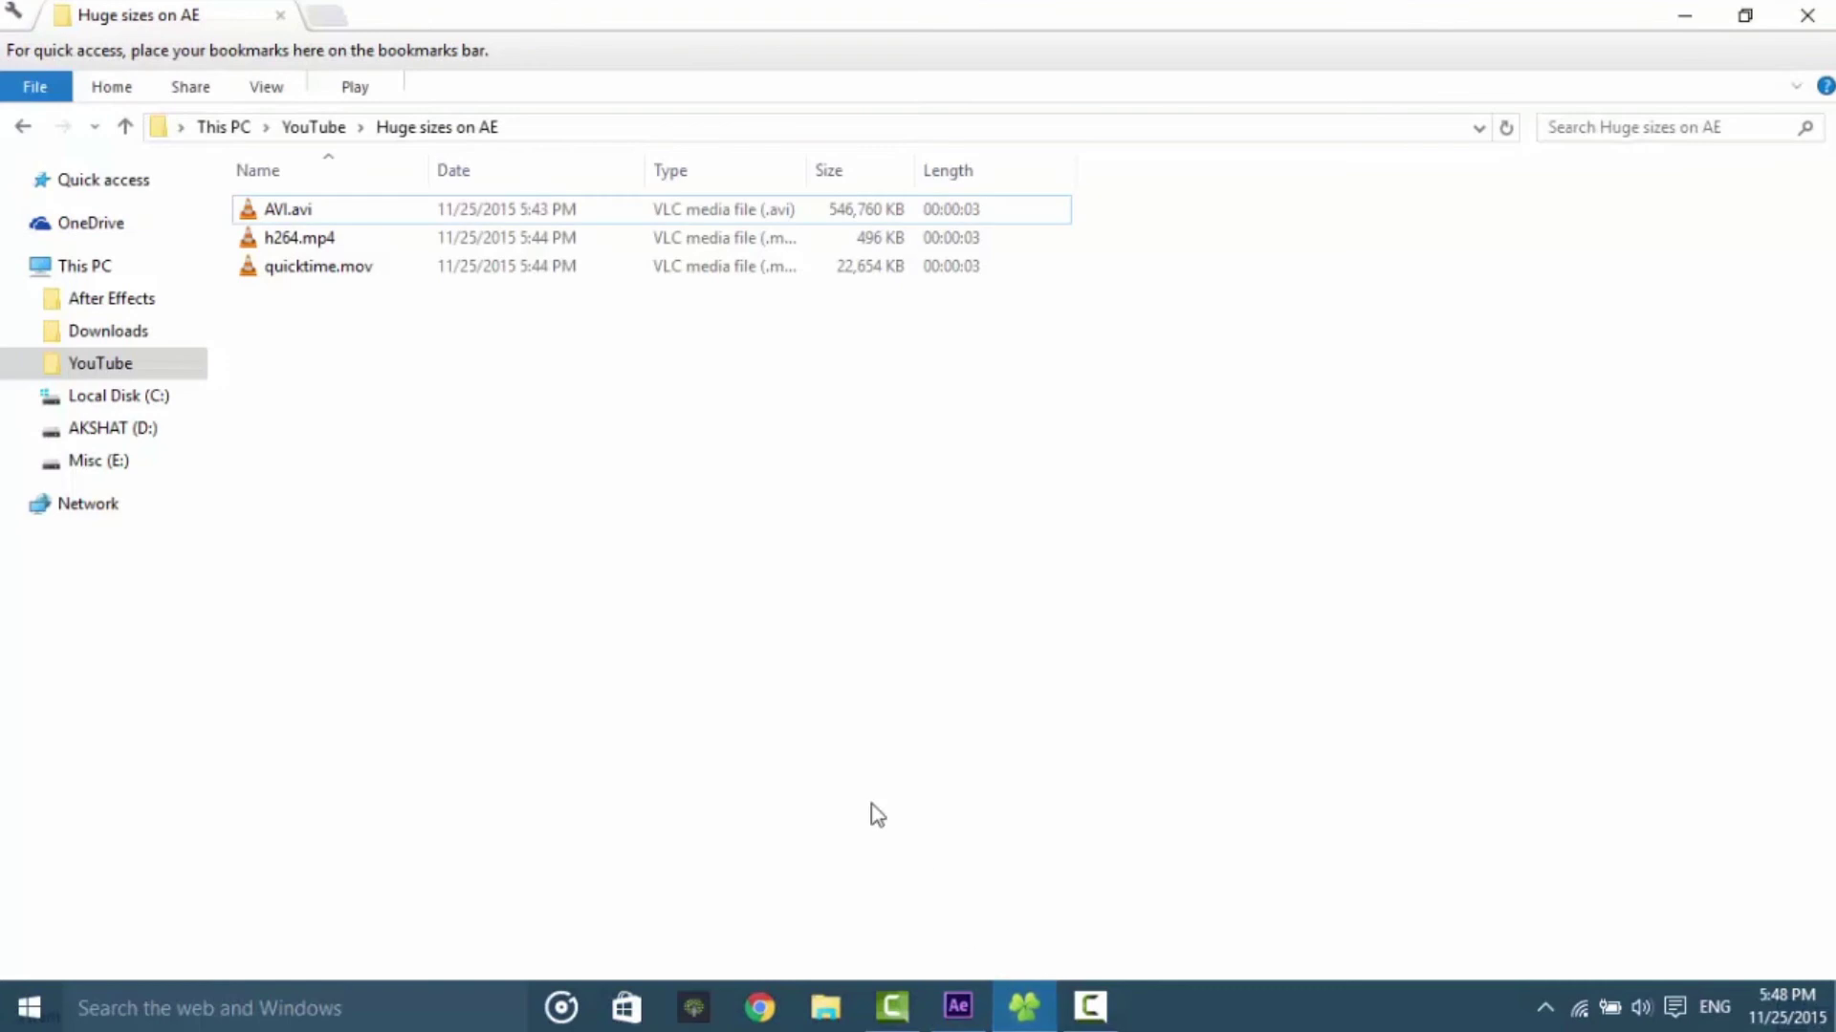
- Check h264.mp4's small size, then close the folder window and After Effects
{"action": "left_click", "coordinate": [541, 239]}
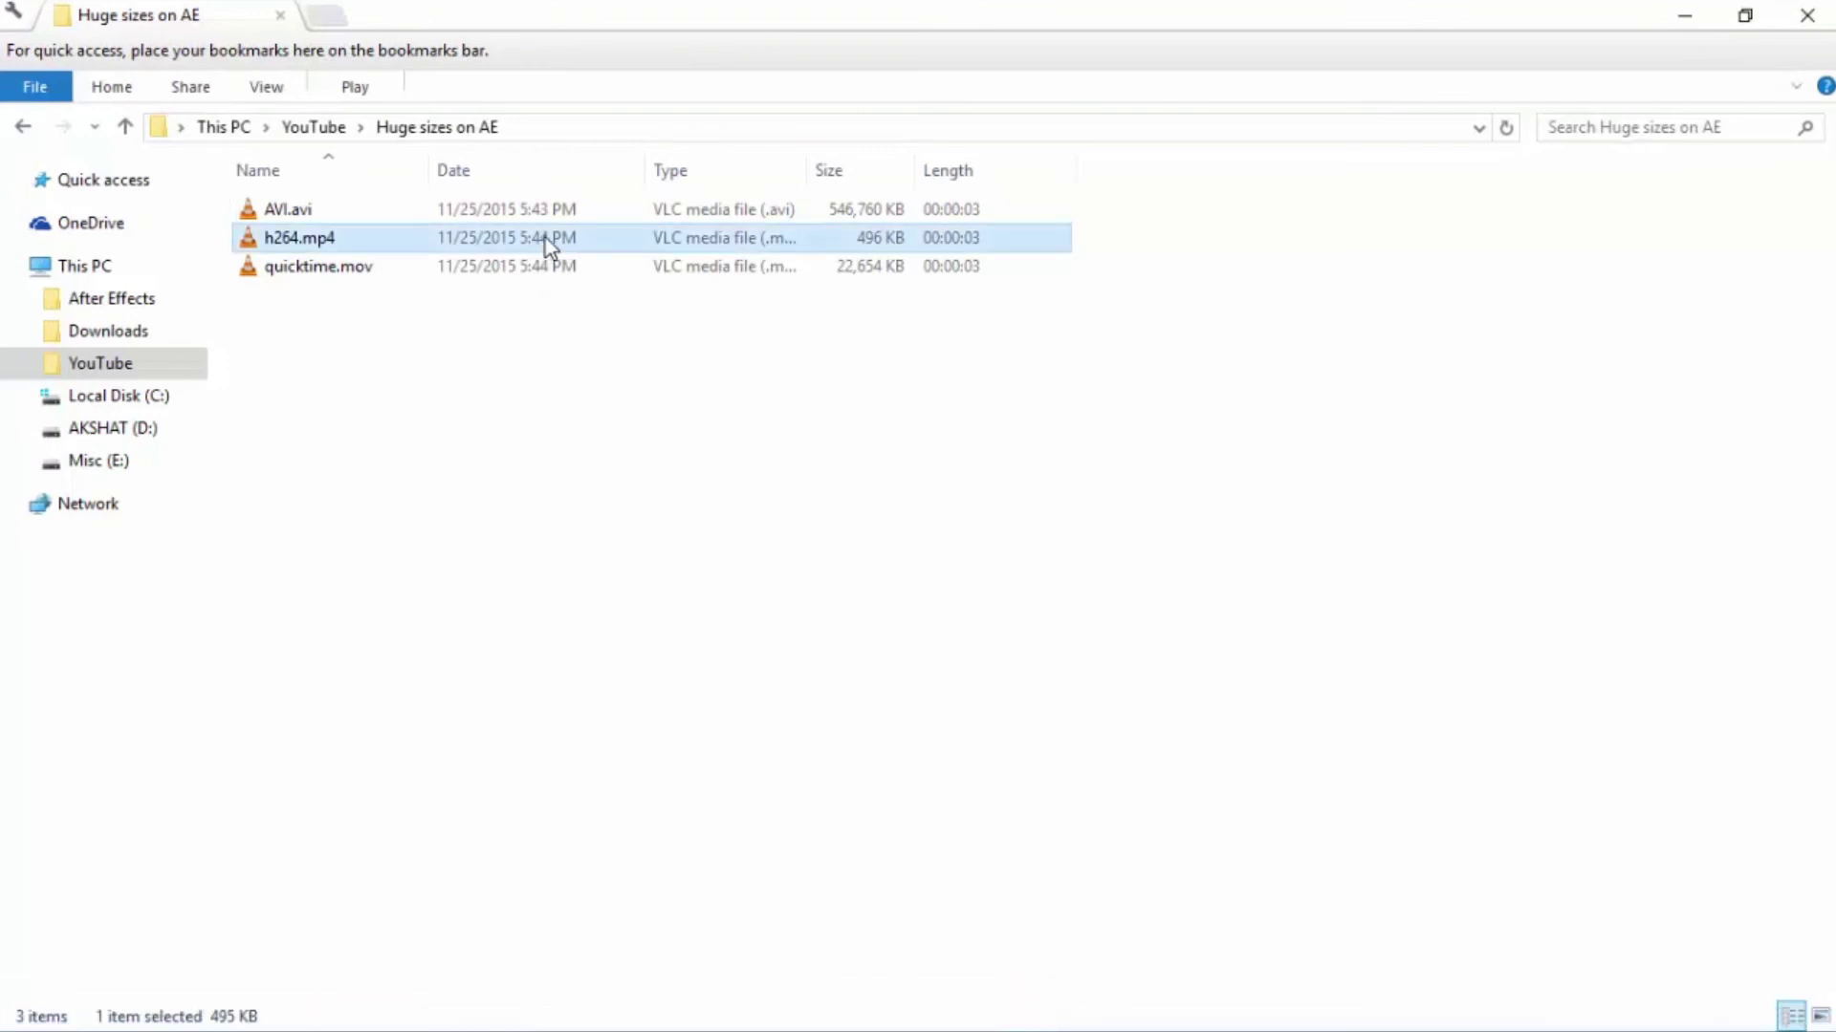
{"action": "left_click", "coordinate": [894, 475]}
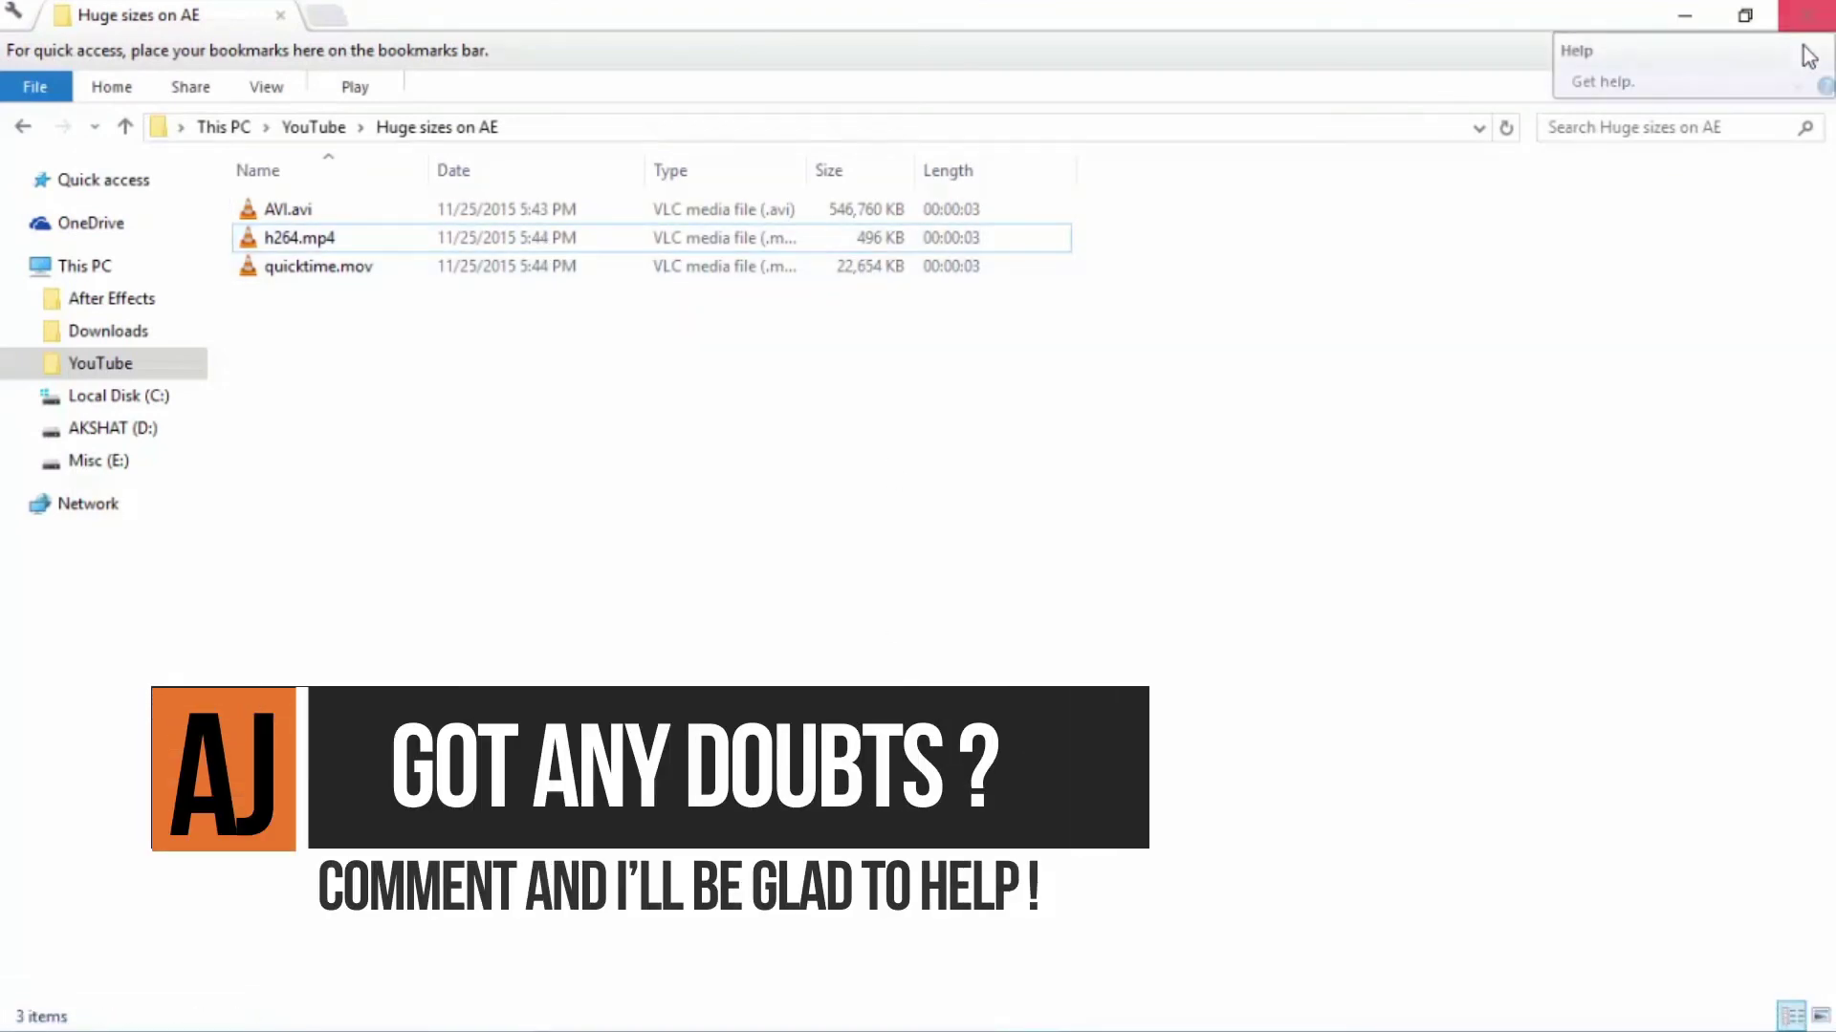
{"action": "left_click", "coordinate": [1805, 14]}
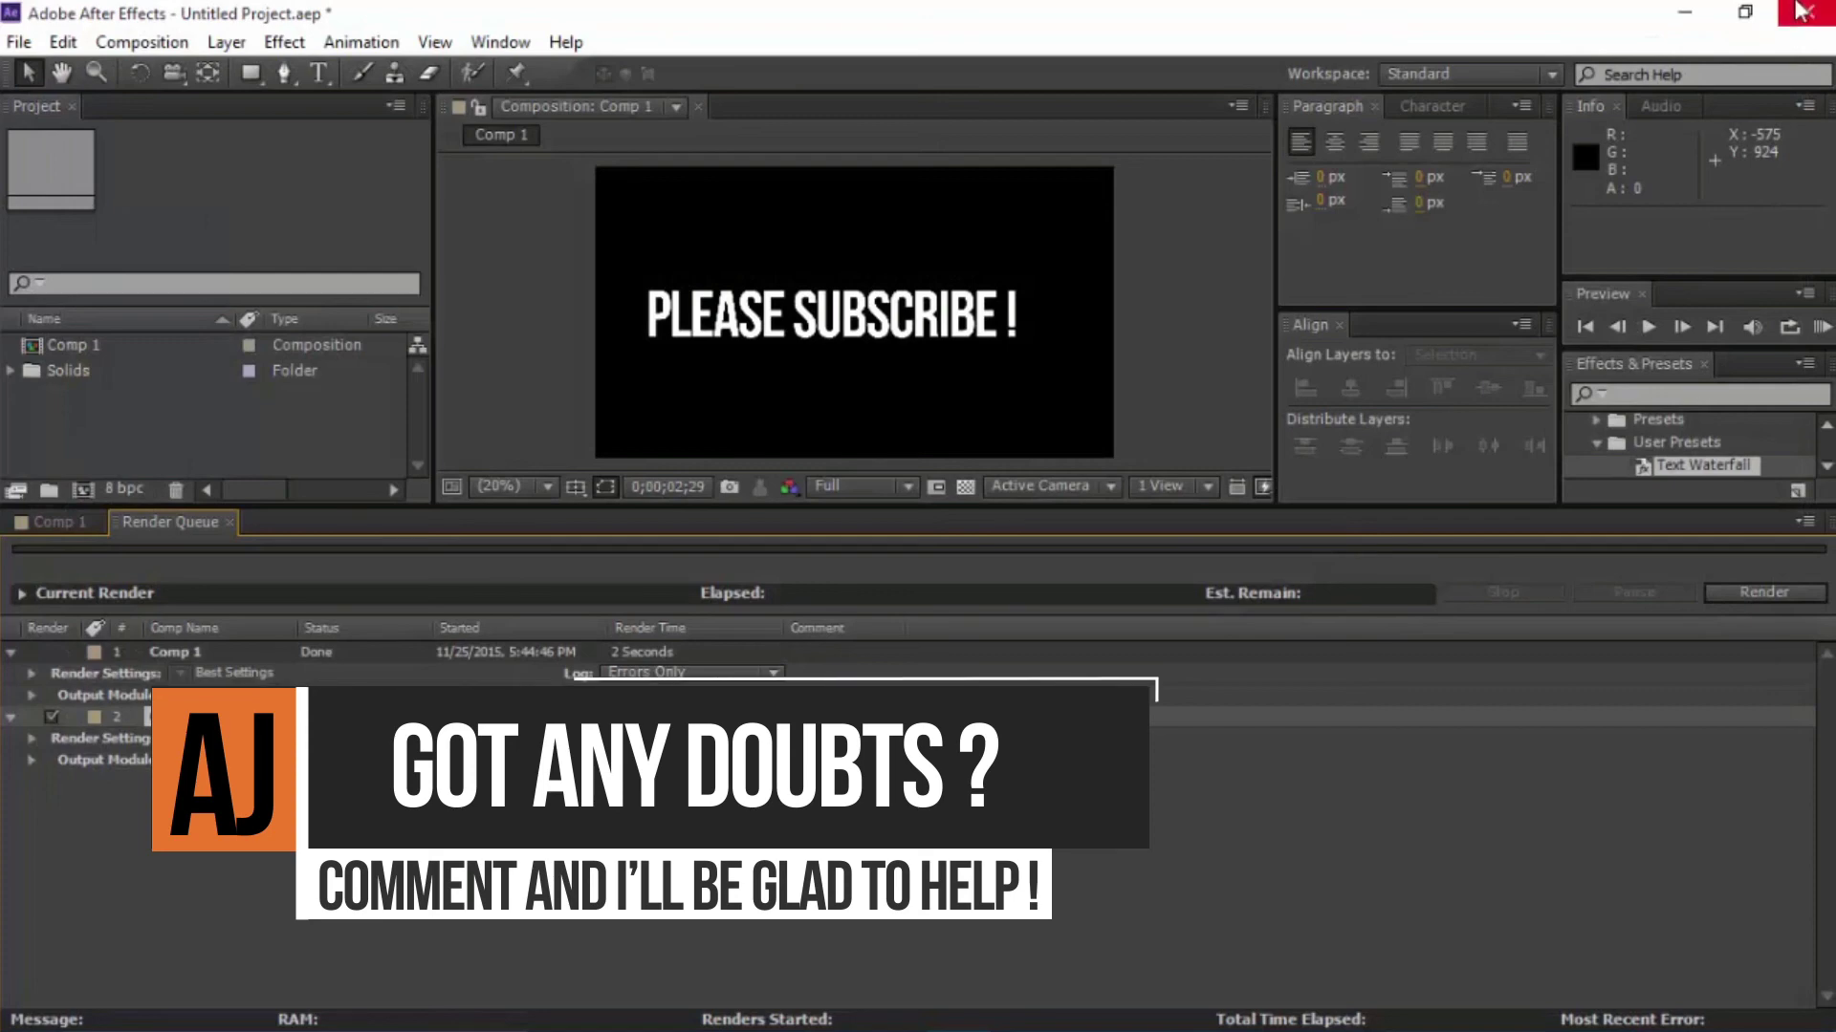
{"action": "left_click", "coordinate": [1805, 13]}
- Choose Don't Save to discard the project changes and close After Effects
{"action": "left_click", "coordinate": [964, 559]}
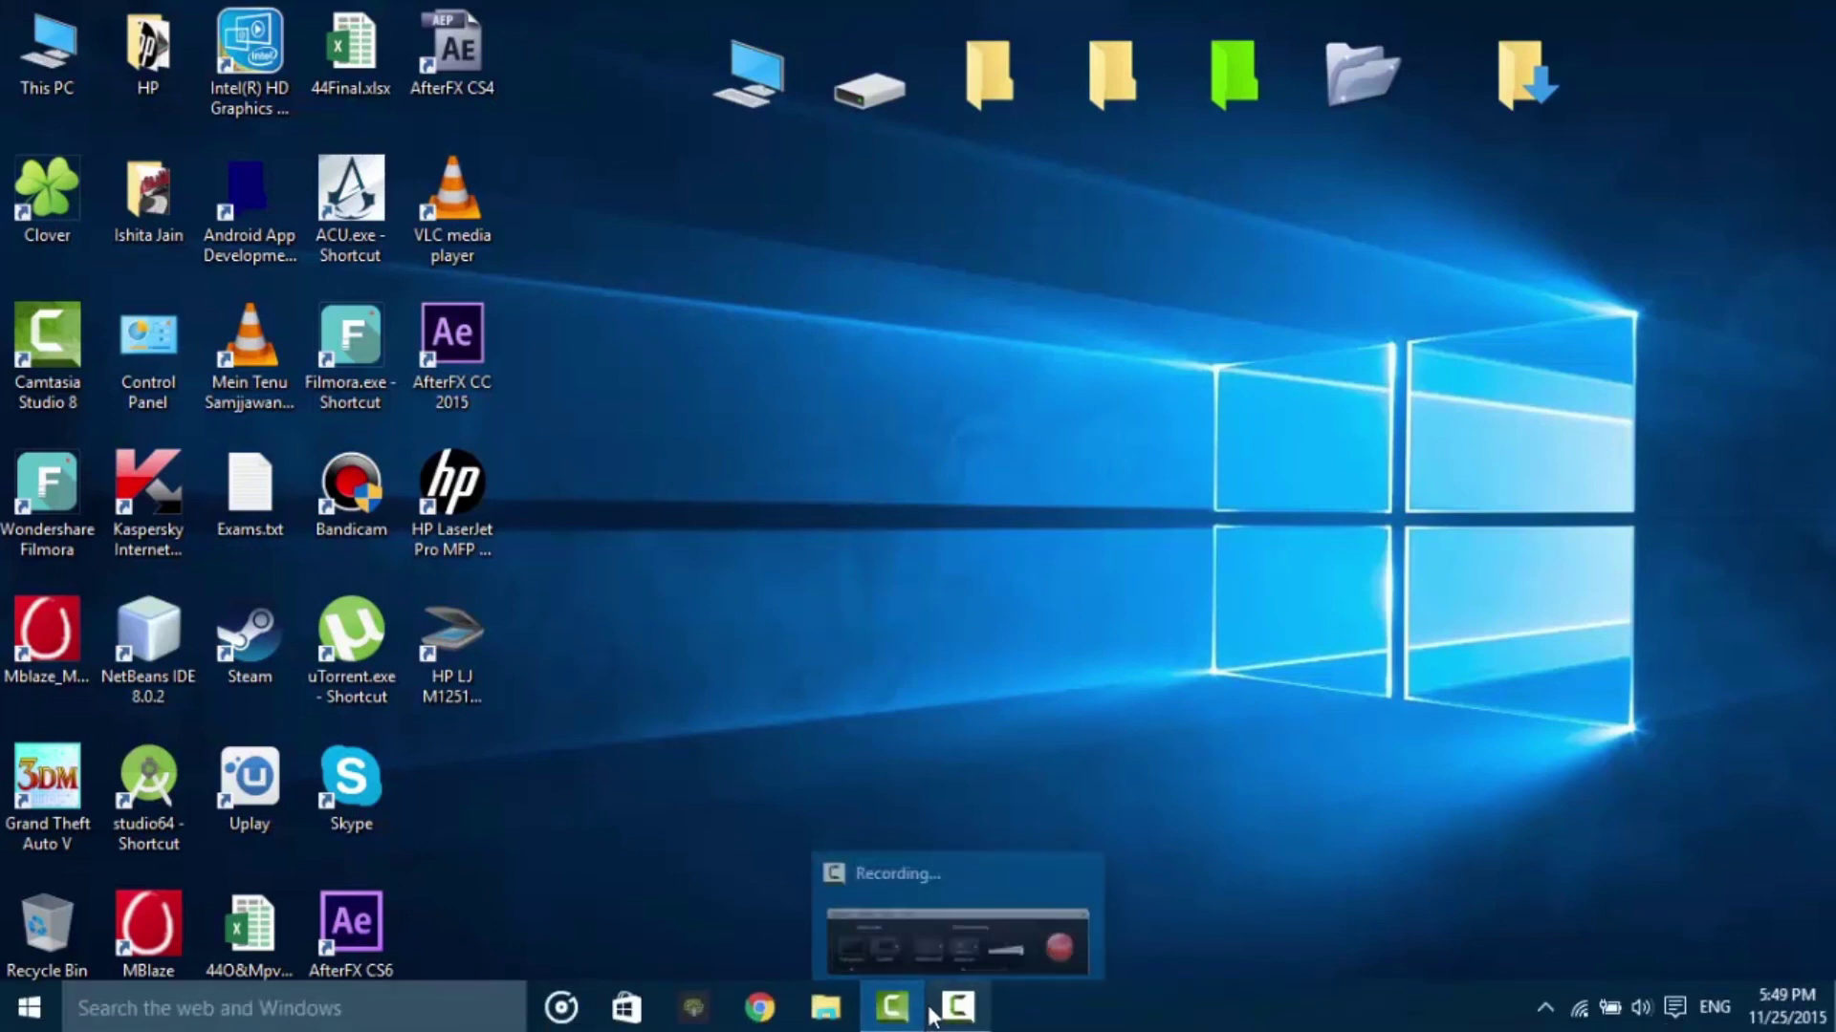
- Restore the Camtasia Recorder control window from the taskbar
{"action": "left_click", "coordinate": [957, 1007]}
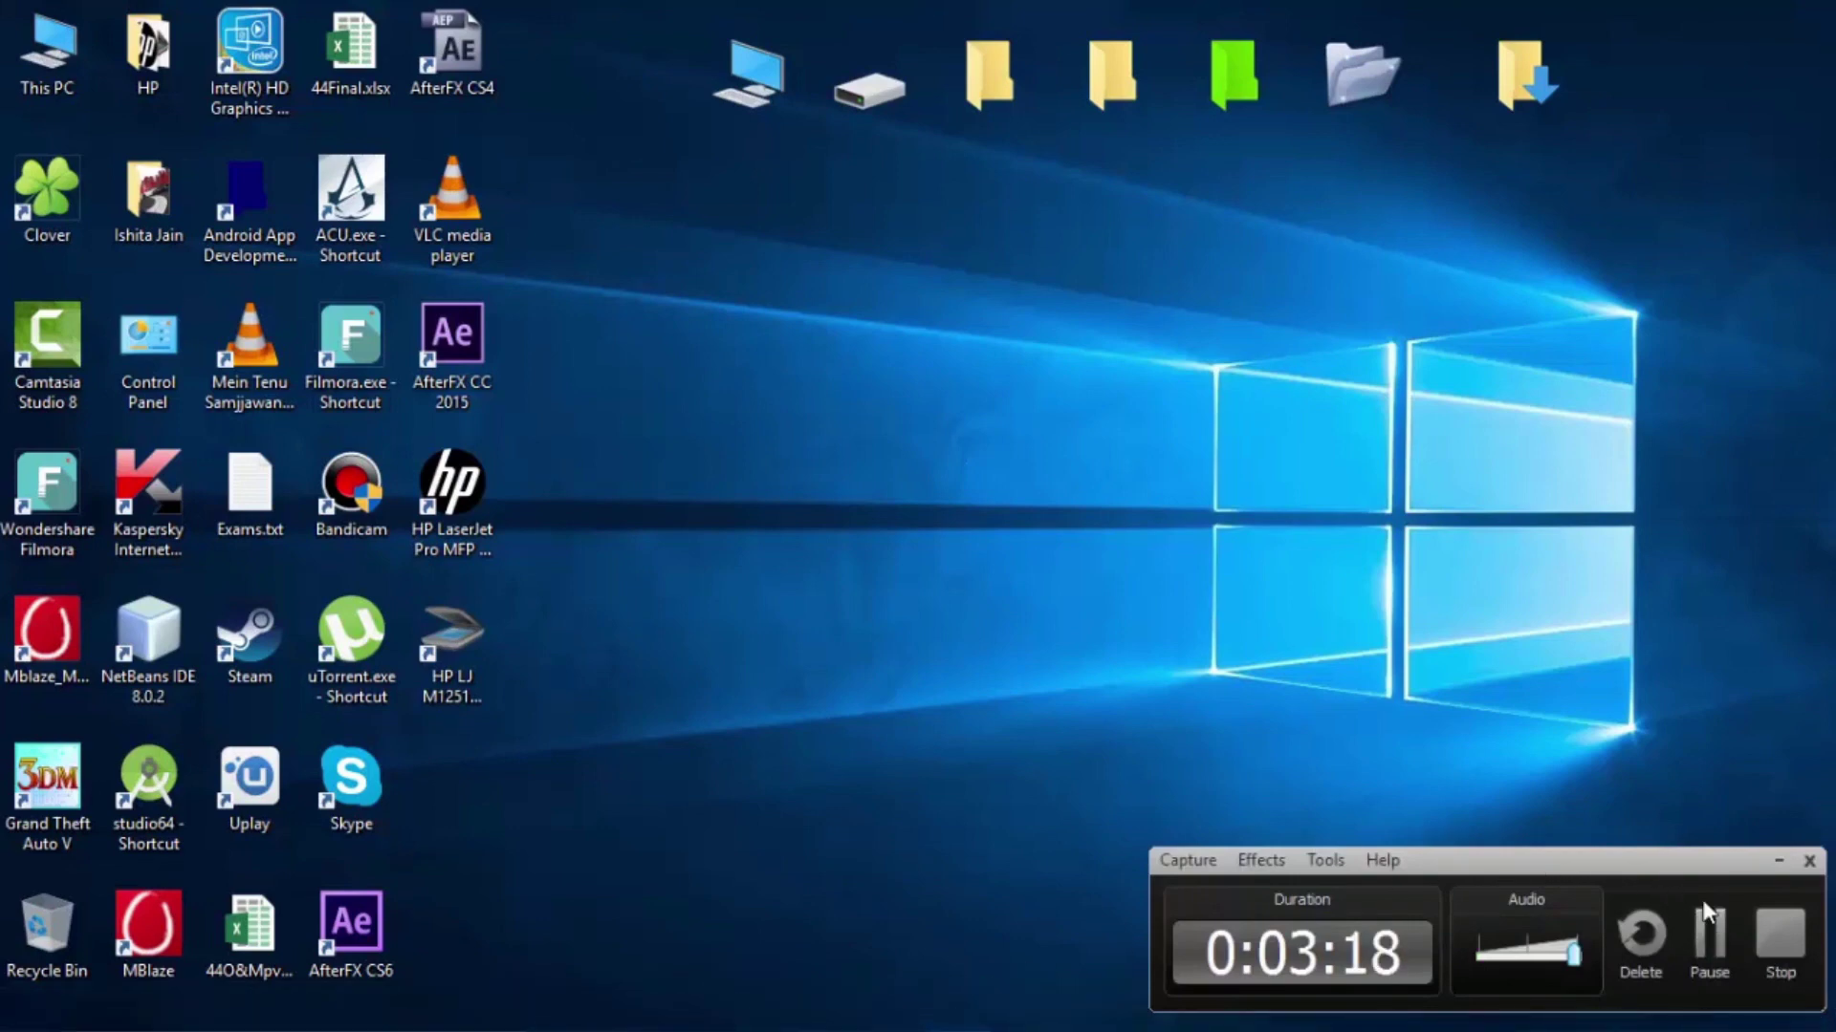